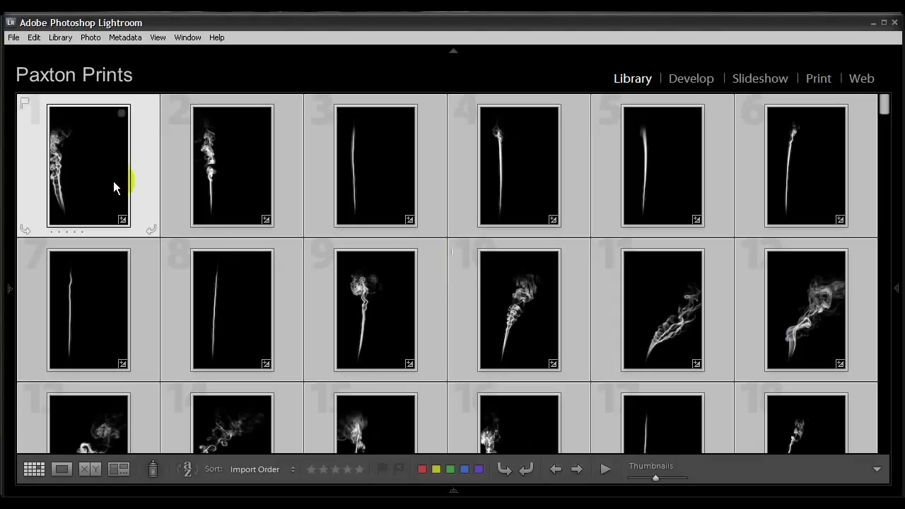
Open the first smoke photo in Loupe view and examine the following photos up to March_03_08_2305-Hrs_27-Sec.dng
double_click(94, 168)
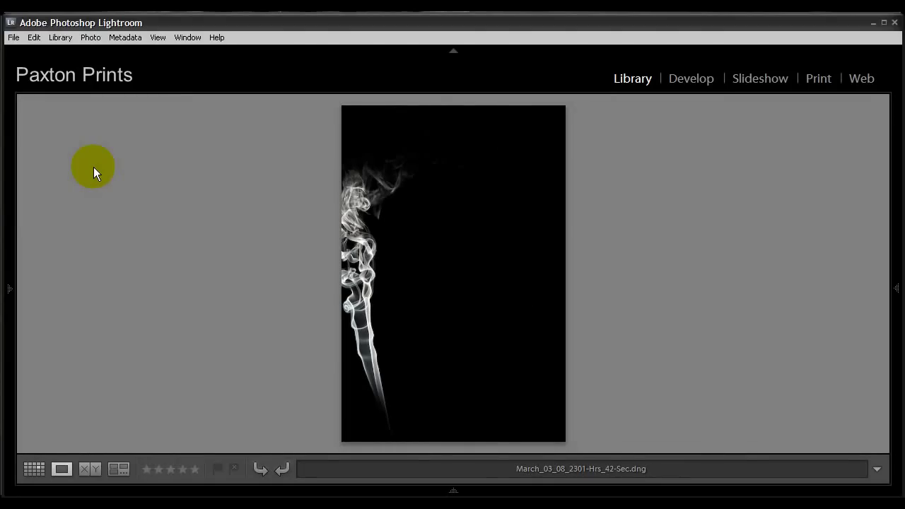
key("Right")
key("Right")
key("Right")
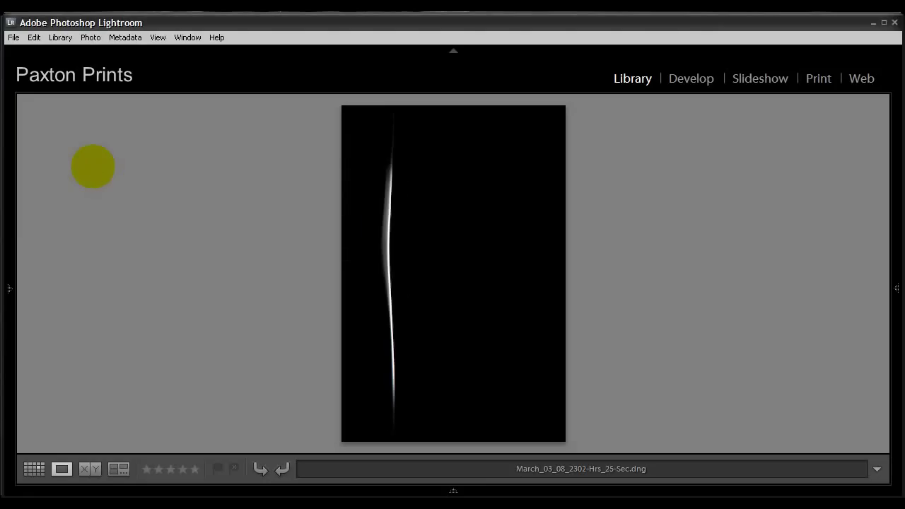
key("Right")
key("Right")
key("Right")
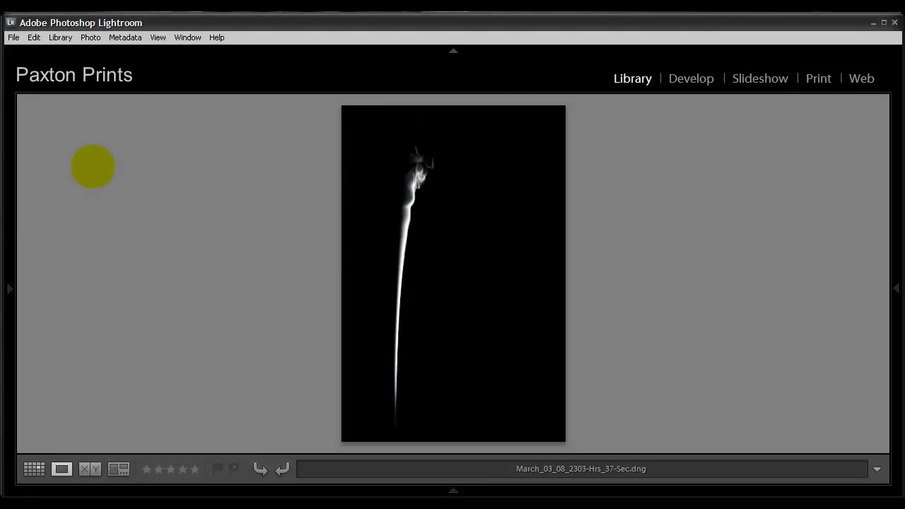
key("Right")
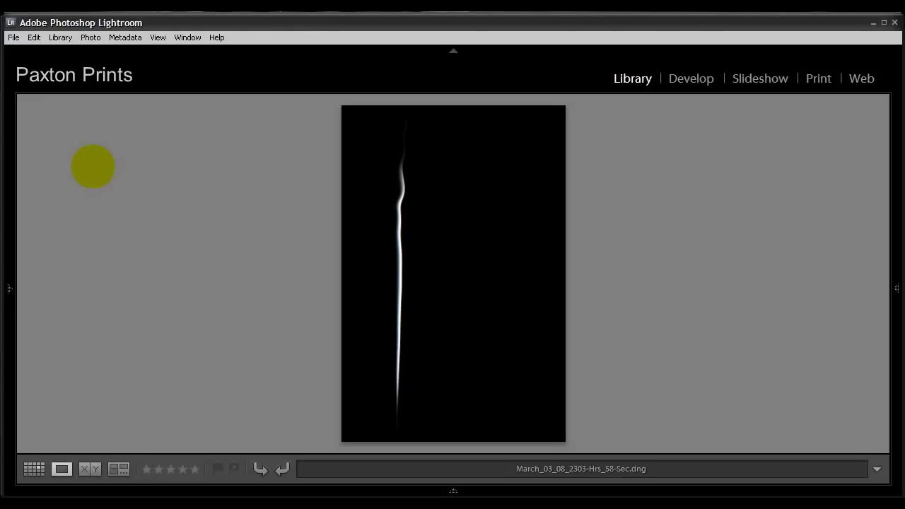
key("Right")
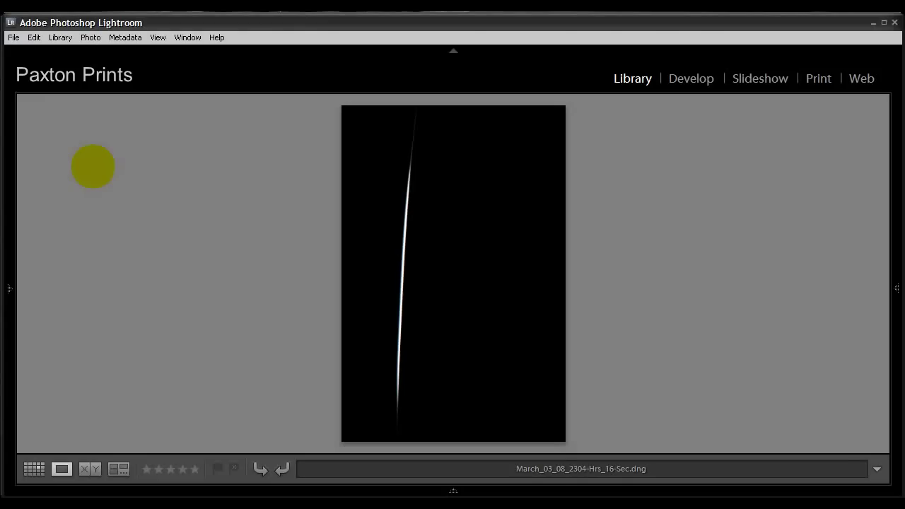
key("Right")
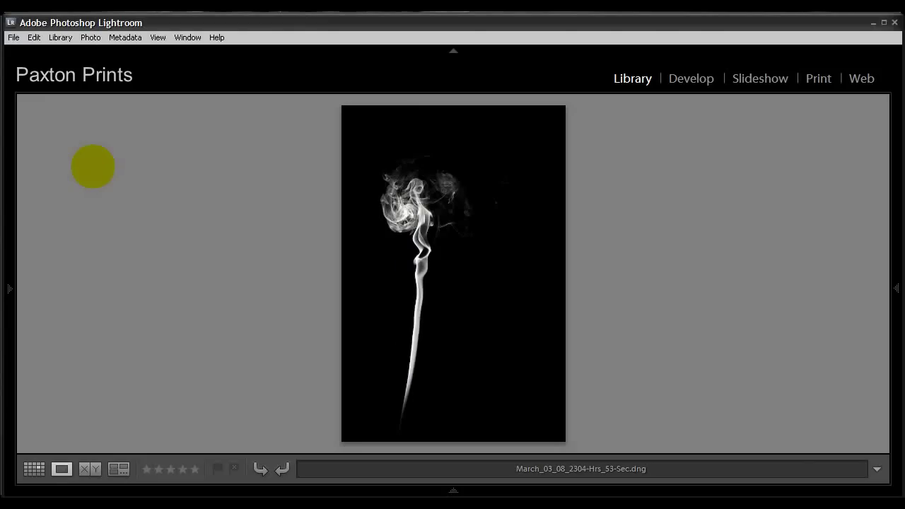
key("Right")
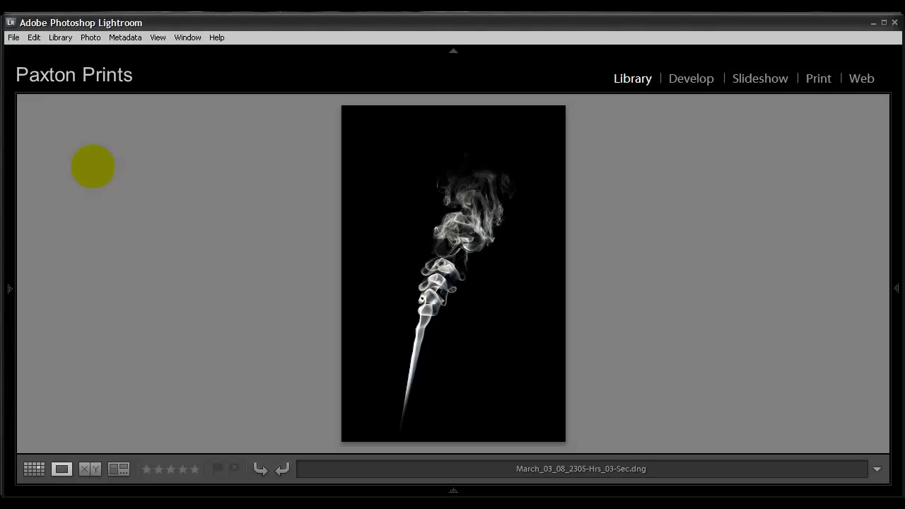
key("Right")
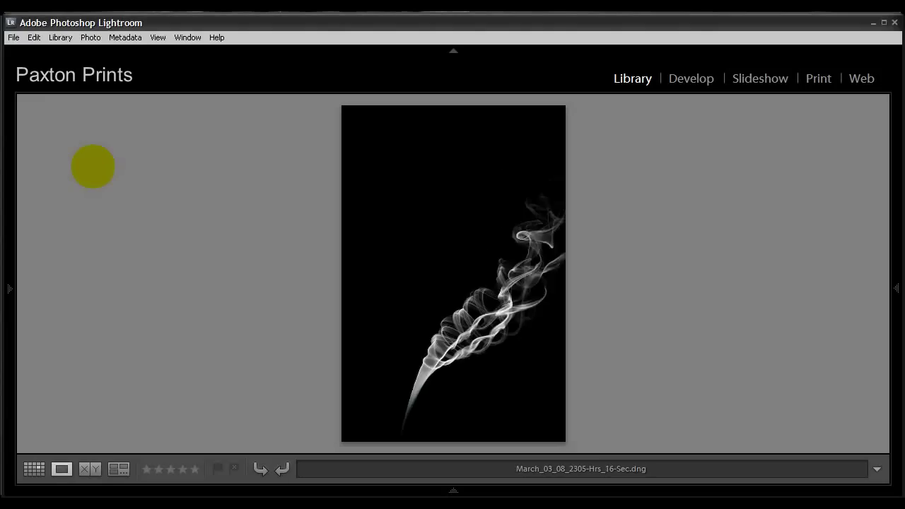
key("Right")
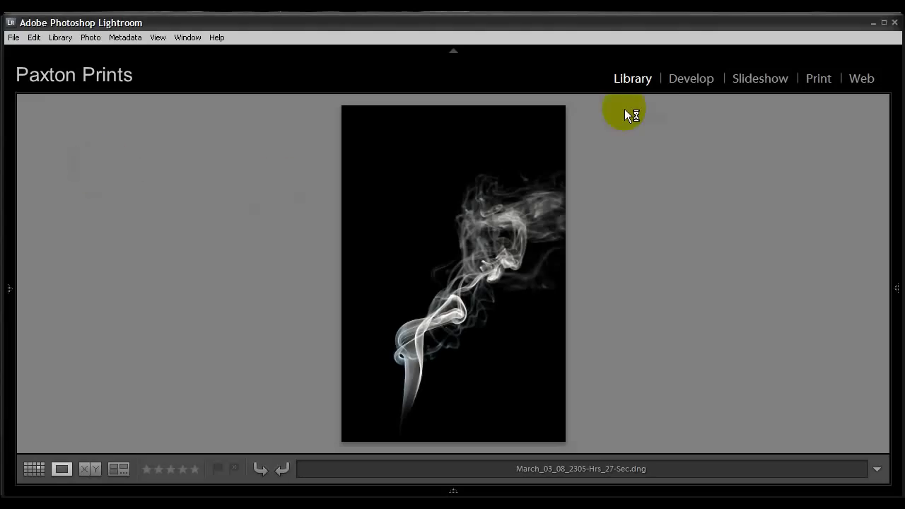
Open the current smoke photo in the Develop module and cool its white balance temperature to 3667
left_click(677, 78)
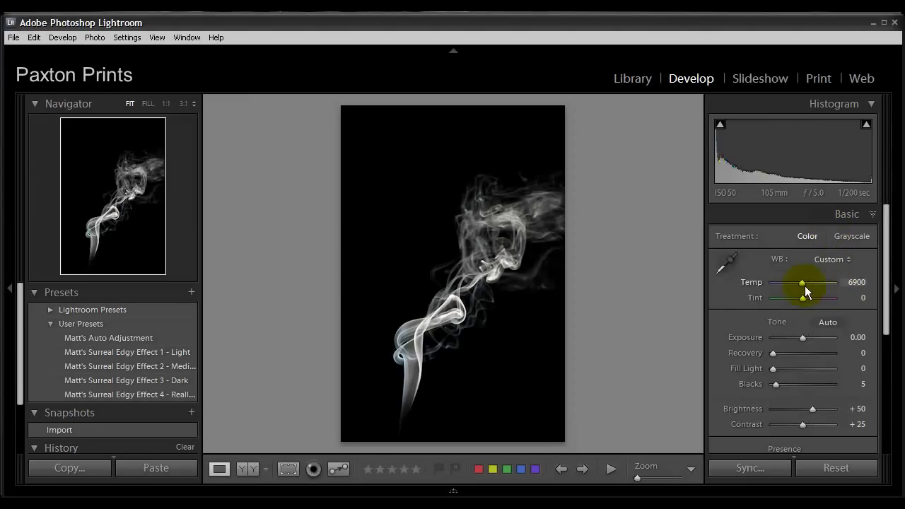
left_click_drag(803, 283, 783, 283)
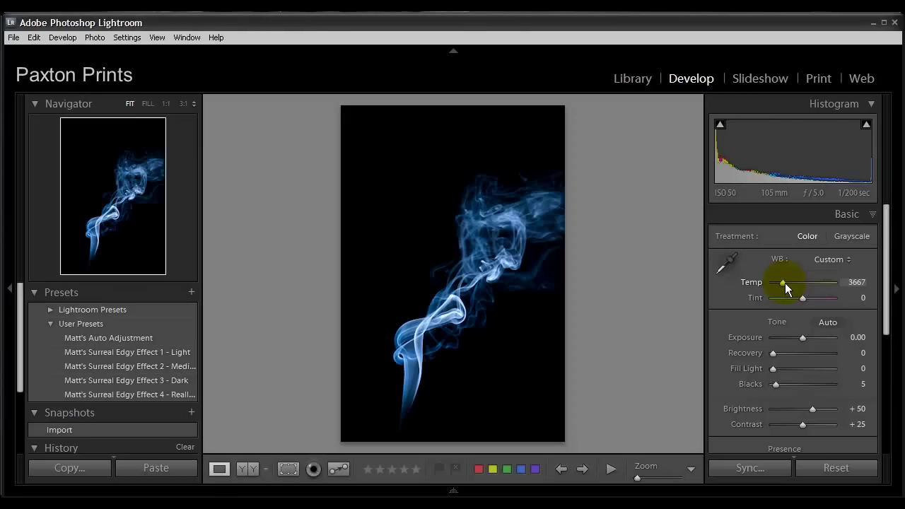
Set the smoke photo's white balance temperature to 6900
left_click_drag(785, 283, 806, 282)
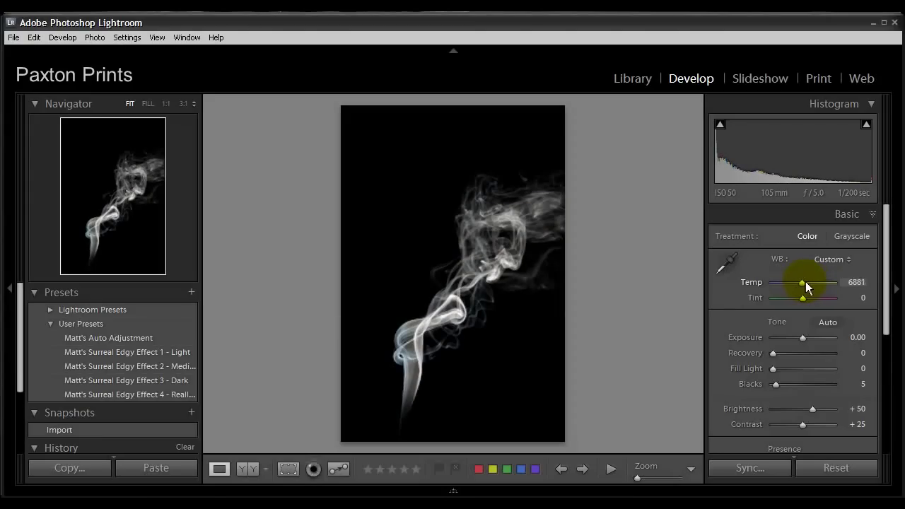
left_click(857, 282)
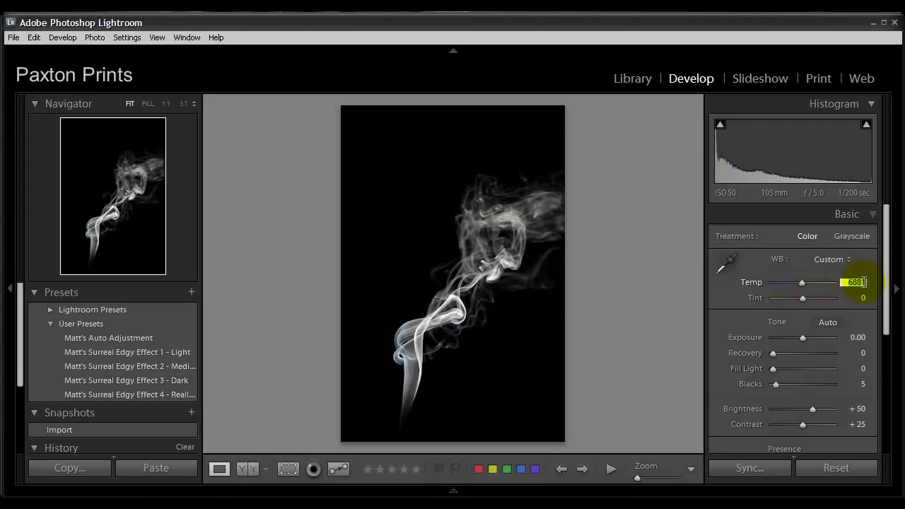
type("6900")
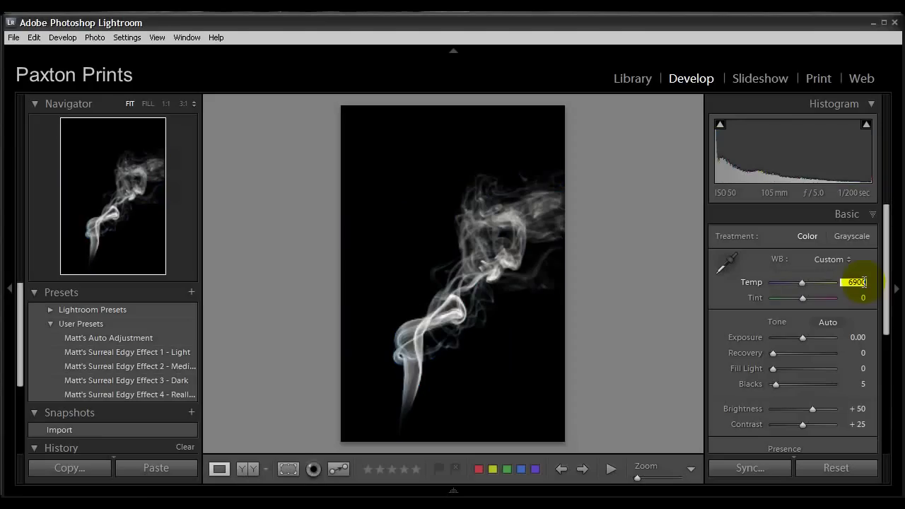
left_click(653, 279)
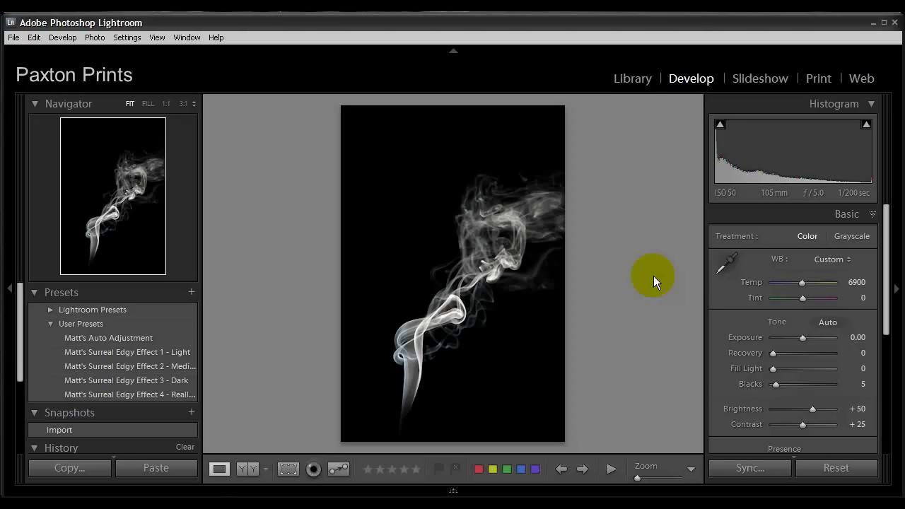
Switch to full screen with the menu bar and change the background around the photo to black
key("f")
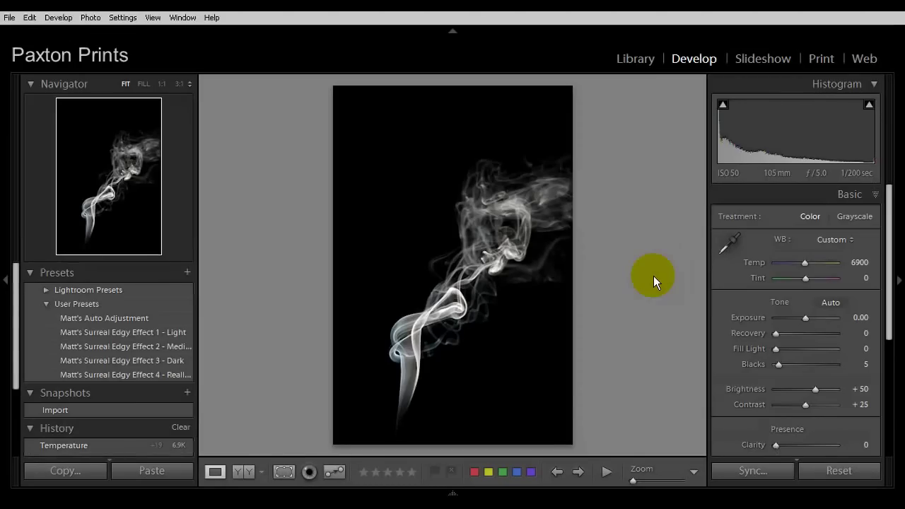
left_click(654, 276)
left_click(653, 275)
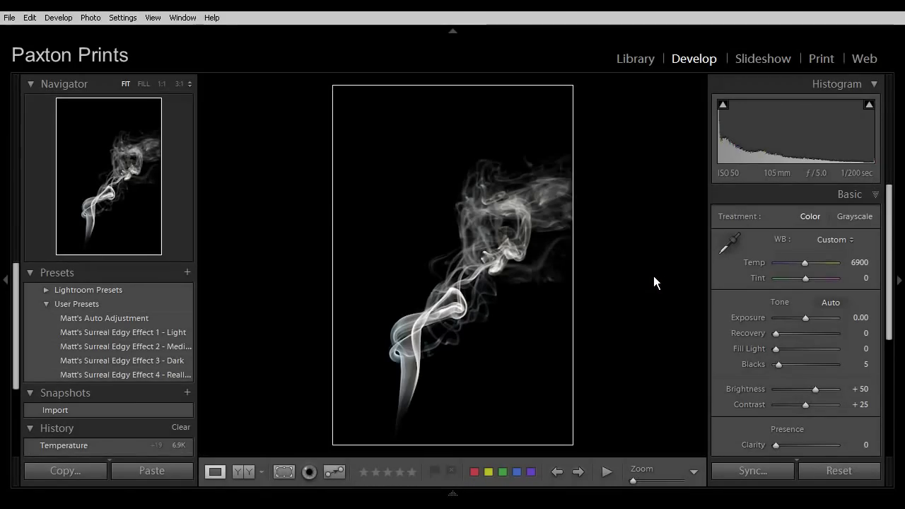
Examine the subsequent smoke photos one by one in Develop, comparing their smoke shapes
key("Right")
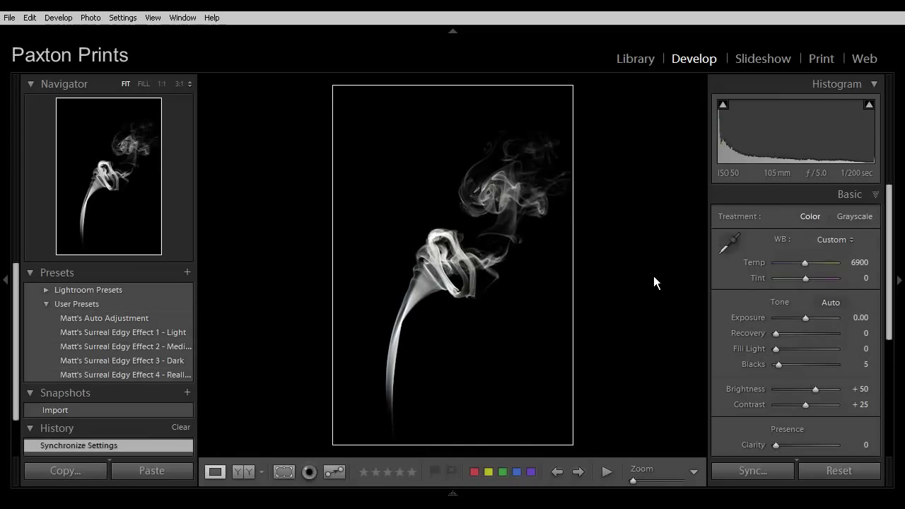
key("Right")
key("Right")
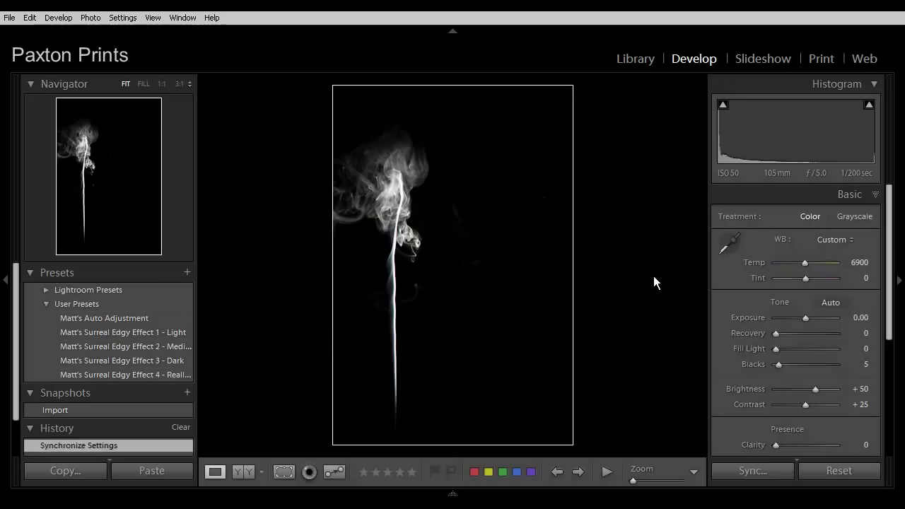
key("Right")
key("Right")
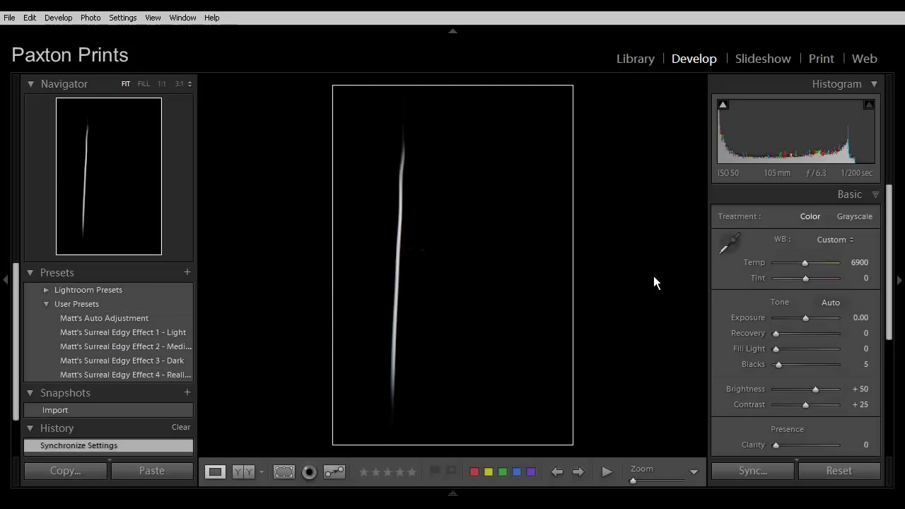
key("Right")
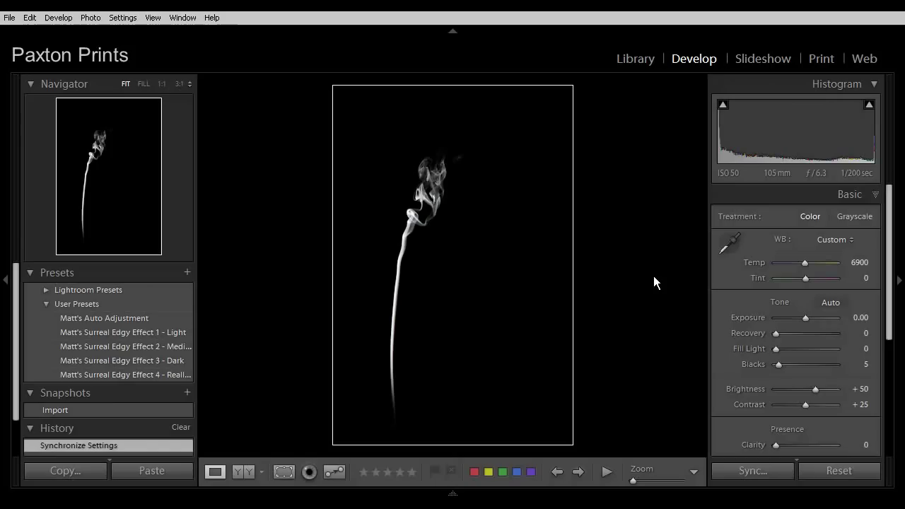
key("Right")
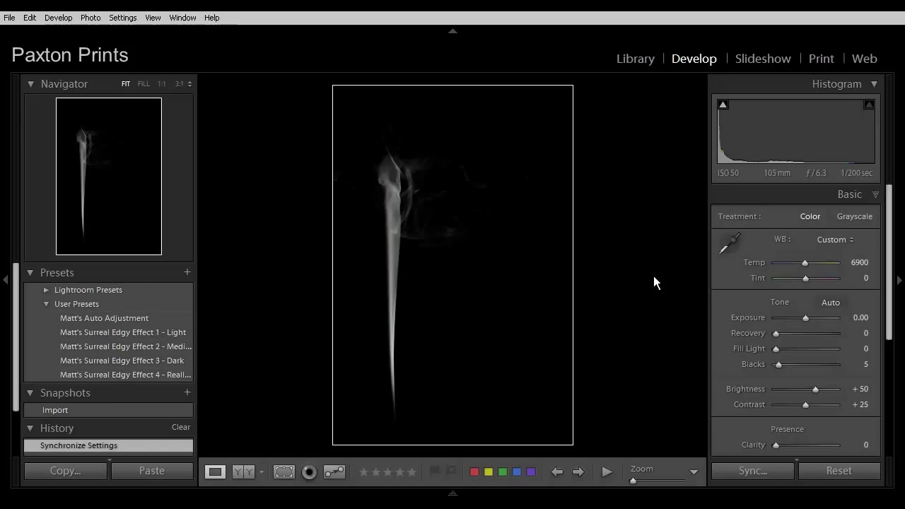
key("Right")
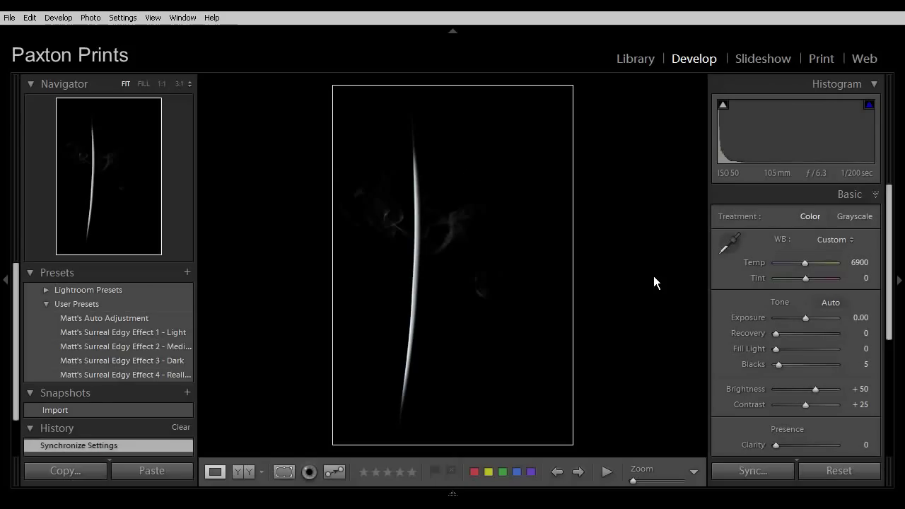
key("Right")
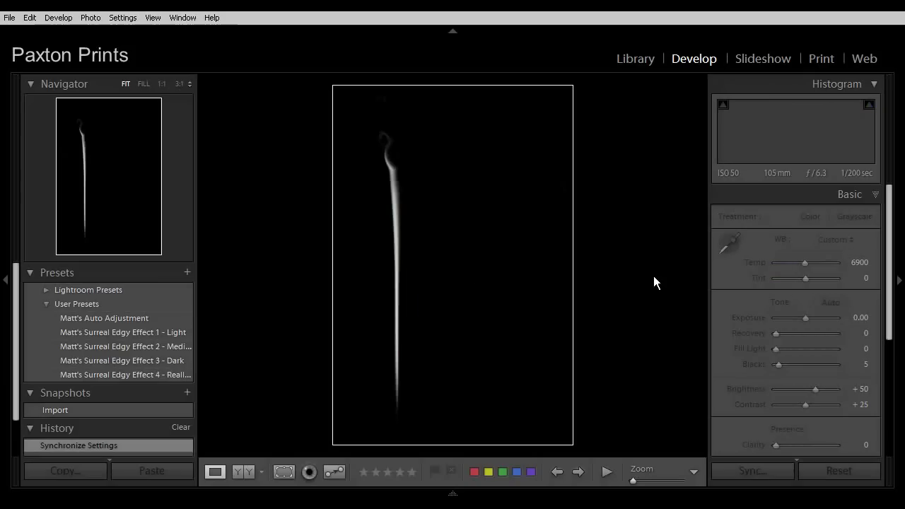
key("Right")
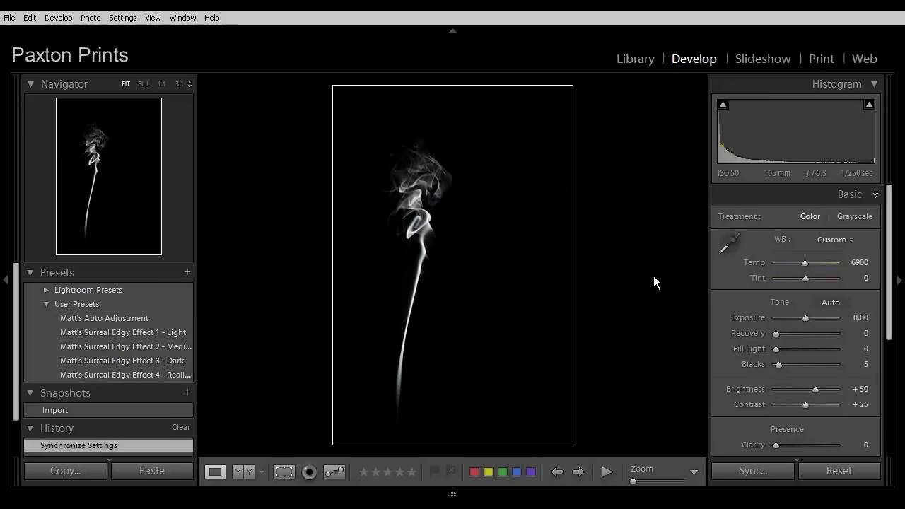
key("Right")
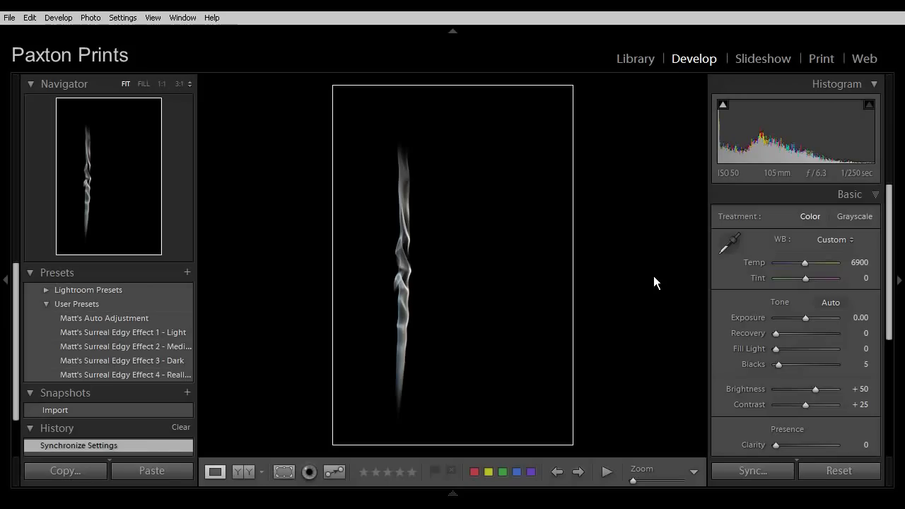
key("Right")
key("Right")
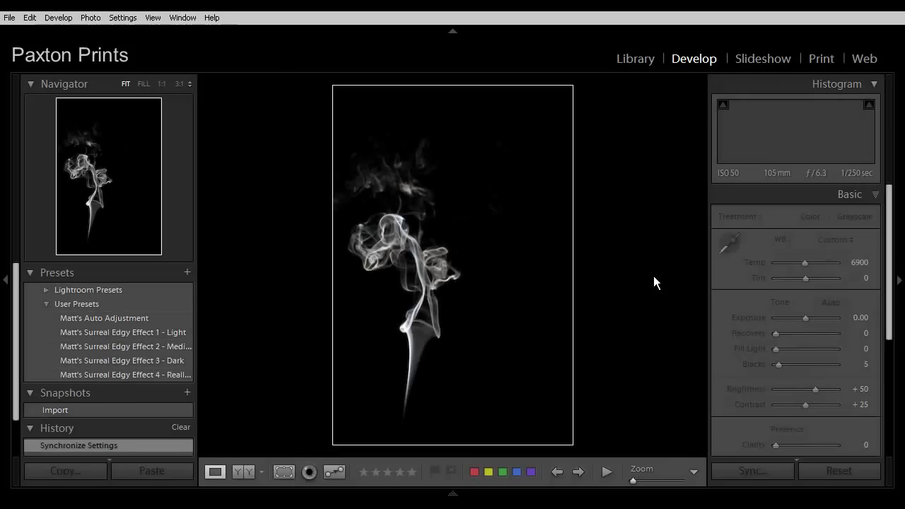
key("Right")
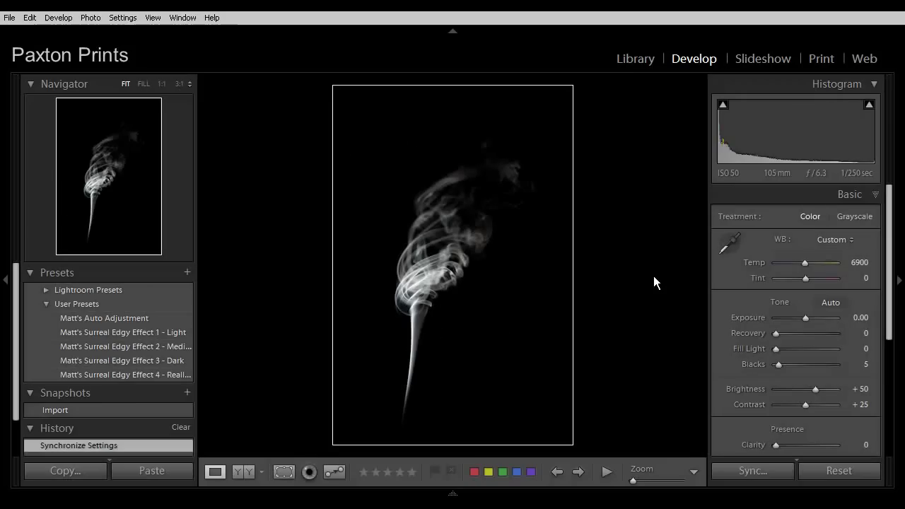
key("Right")
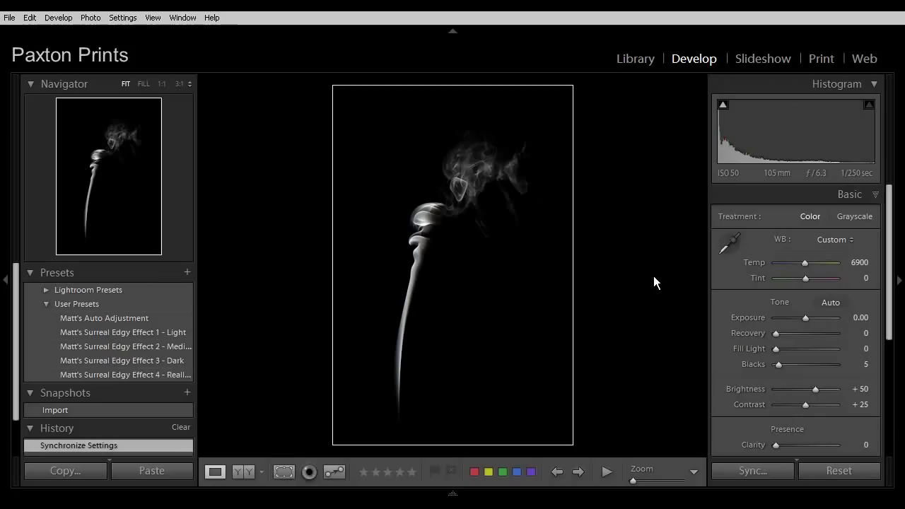
key("Right")
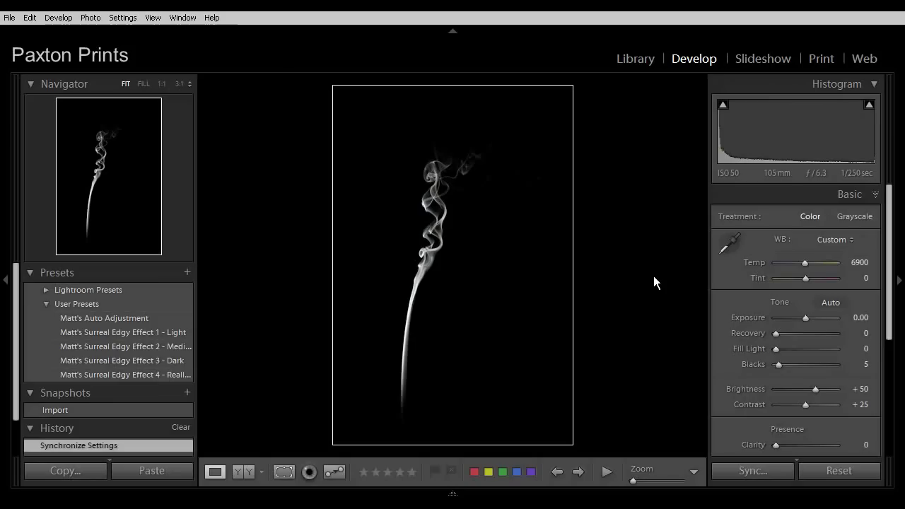
key("Right")
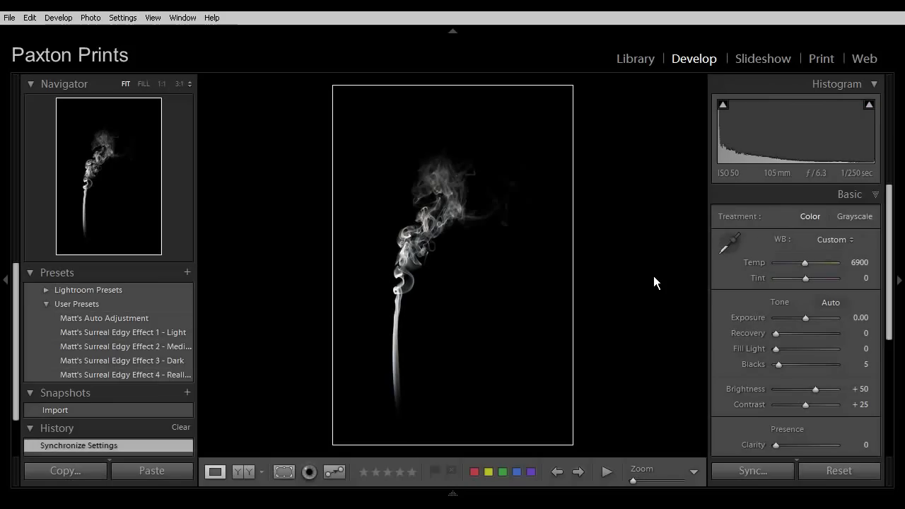
key("Right")
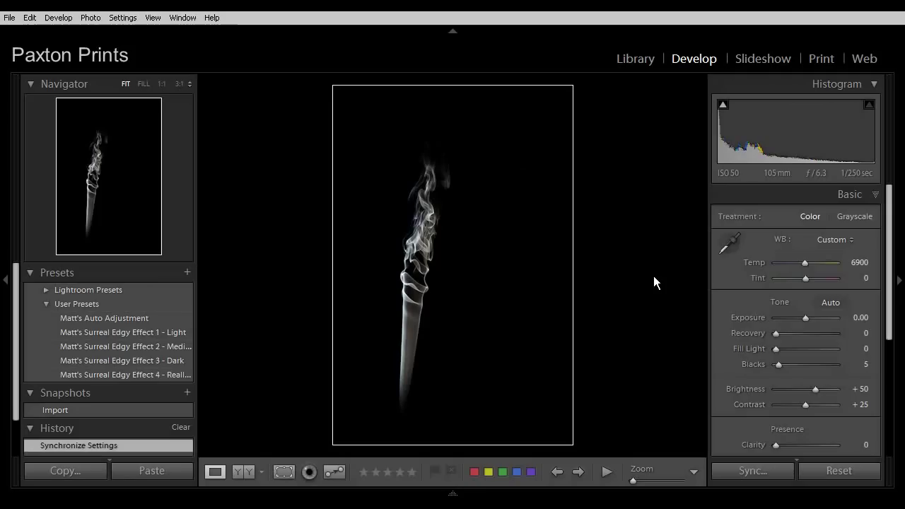
key("Right")
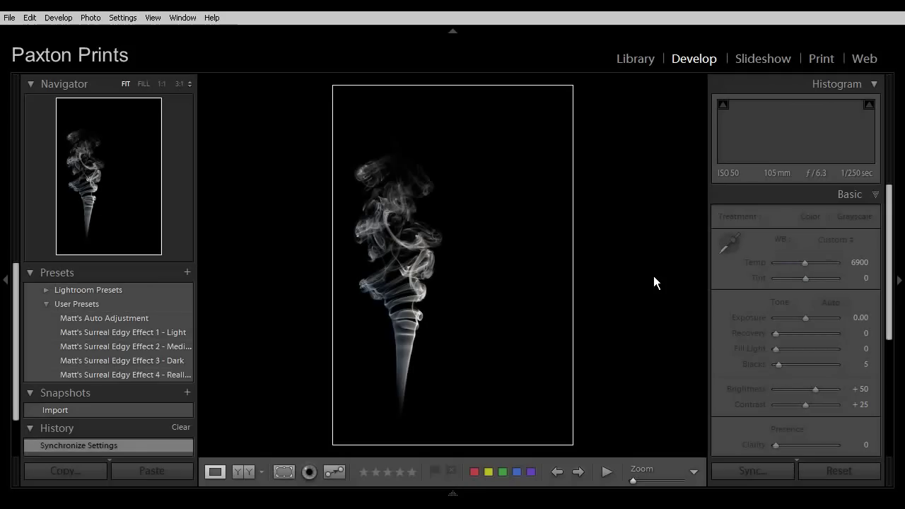
key("Right")
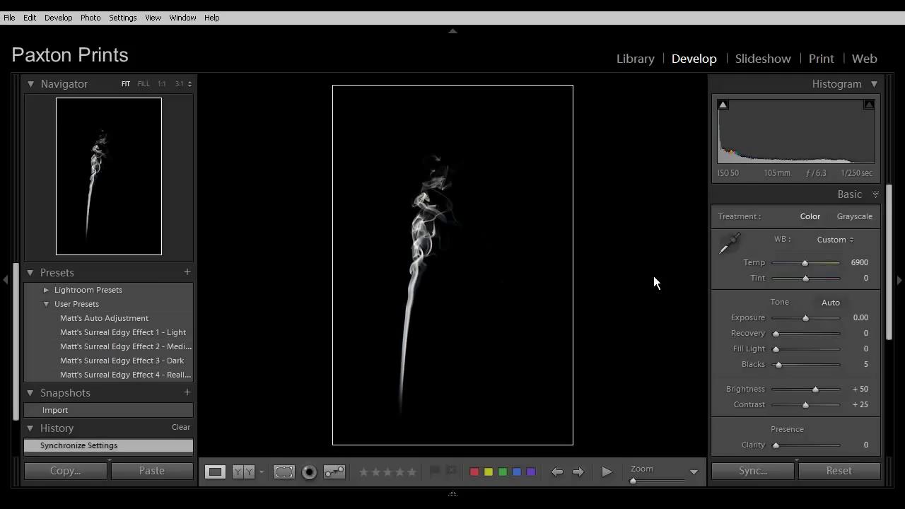
key("Right")
key("Right")
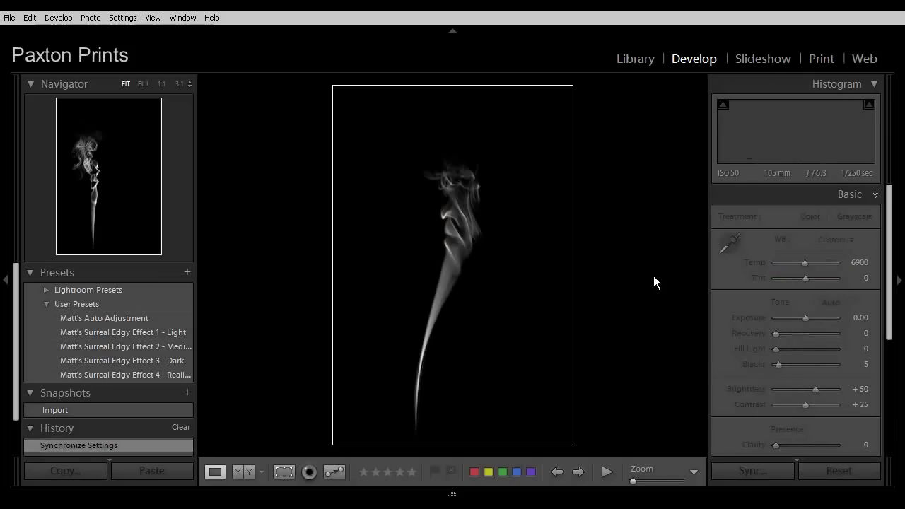
Examine the remaining smoke photos one by one in Develop, comparing the shape and sharpness of each plume
key("Right")
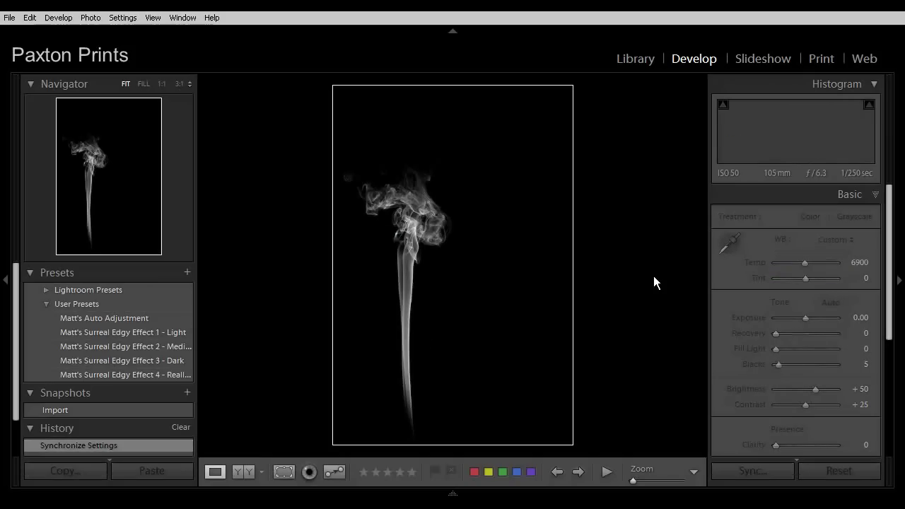
key("Right")
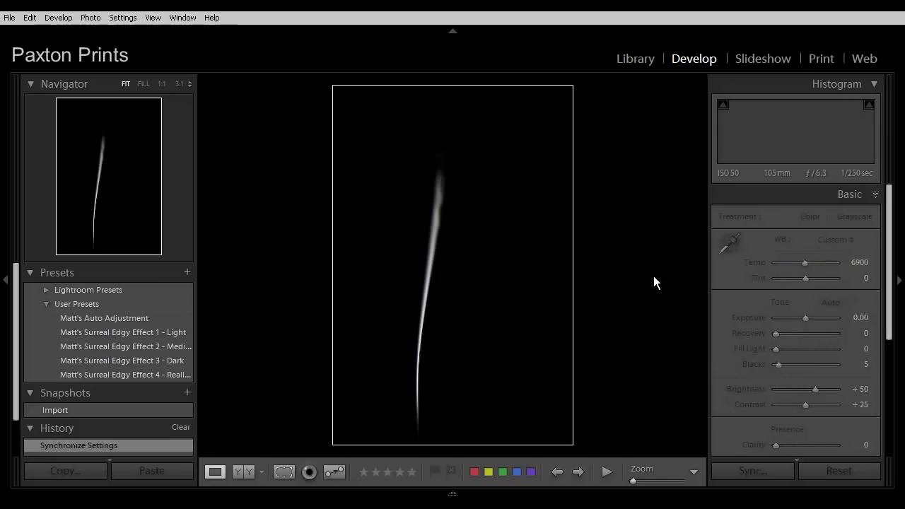
key("Right")
key("Right")
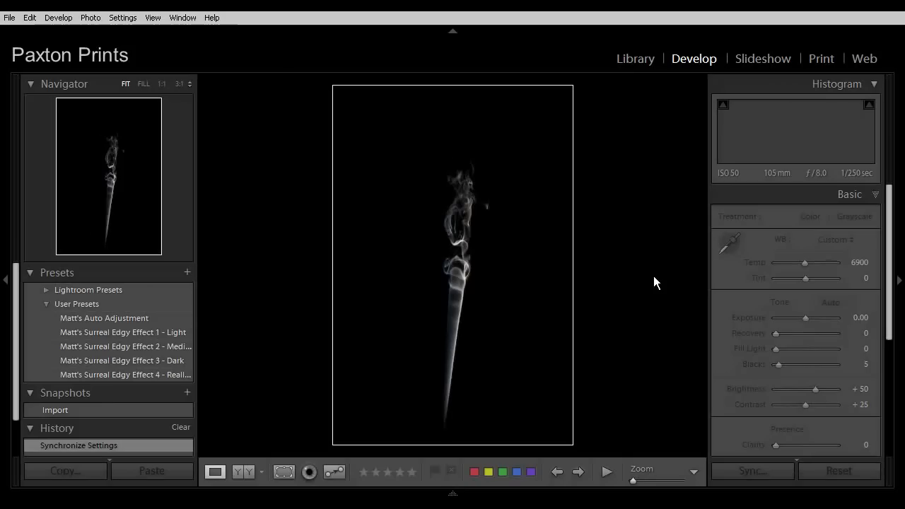
key("Right")
key("Right")
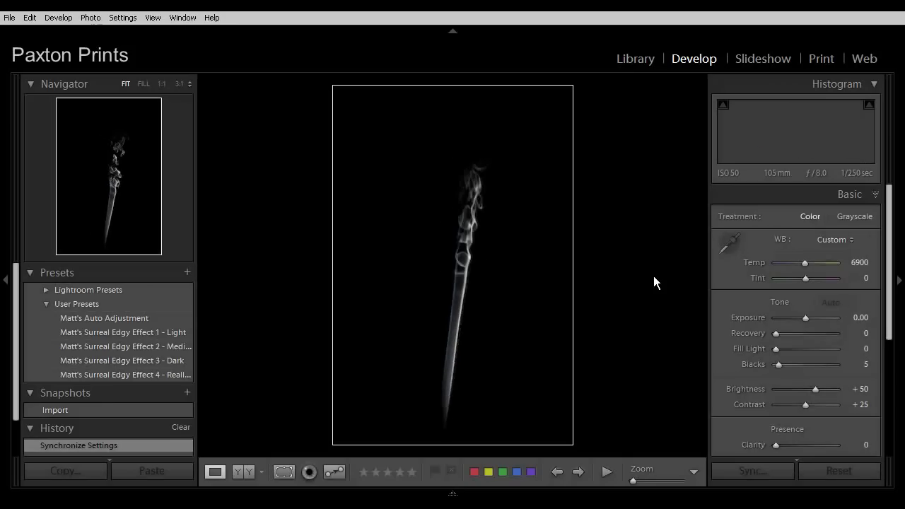
key("Right")
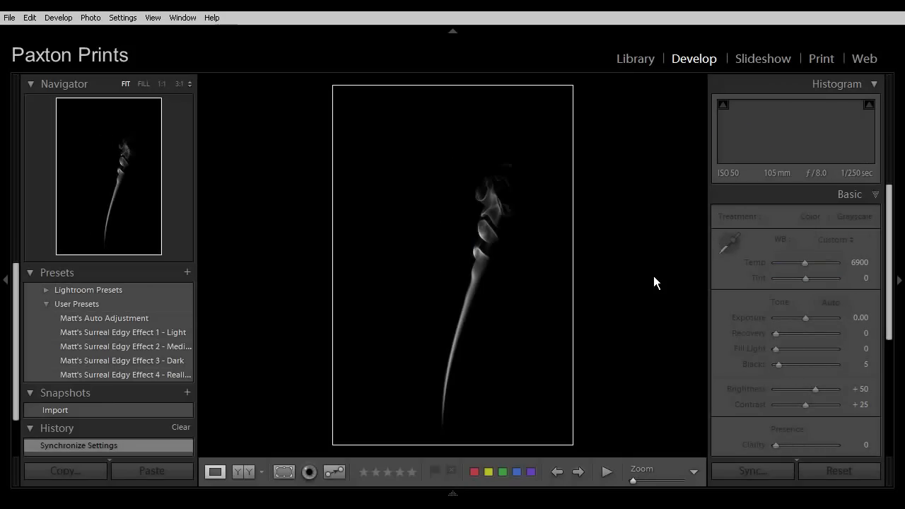
key("Right")
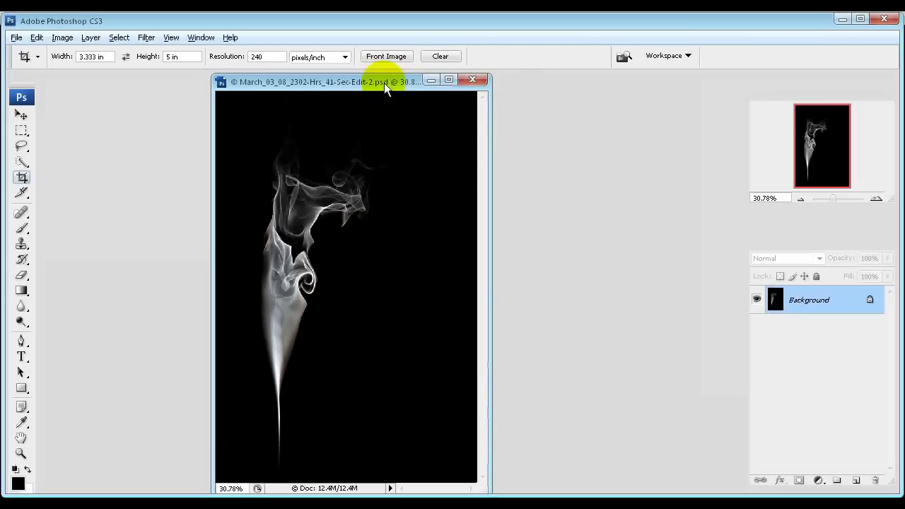
In Photoshop, try inverting the smoke photo and duplicating its Background layer, undoing each change
key("ctrl+w")
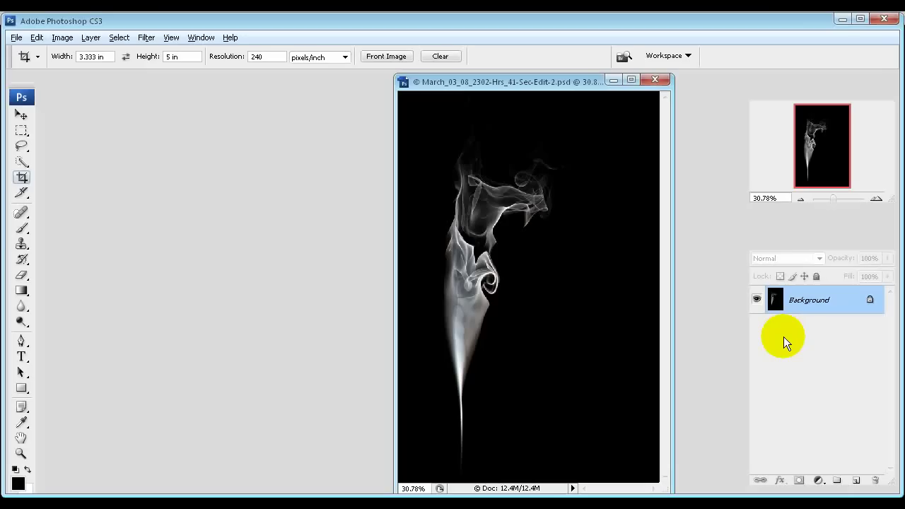
key("ctrl+i")
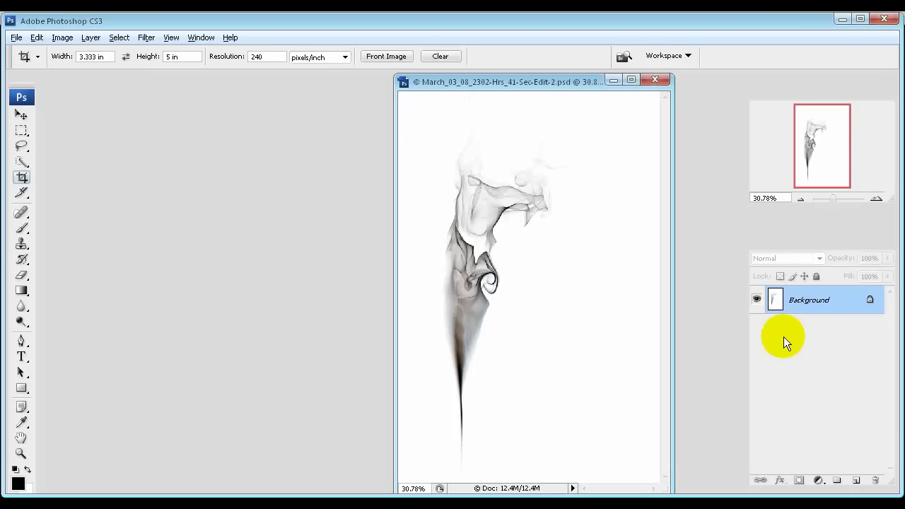
key("ctrl+i")
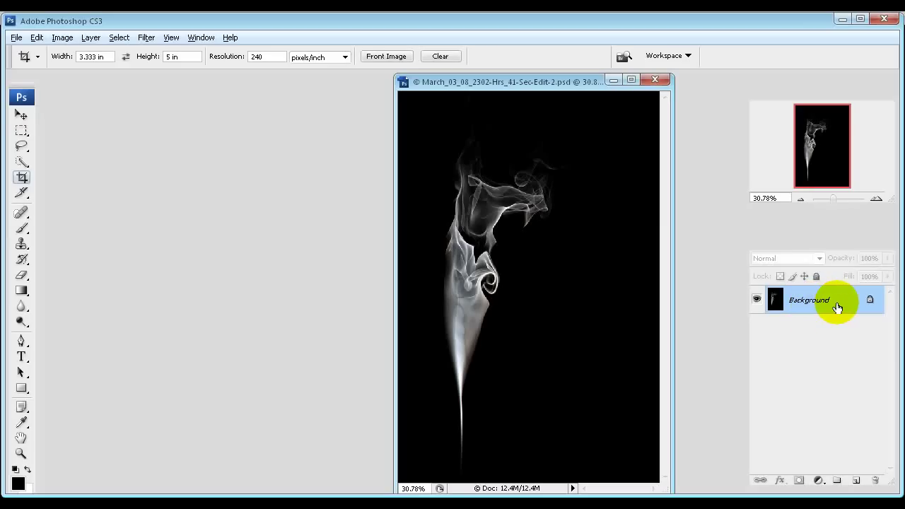
left_click_drag(837, 307, 856, 481)
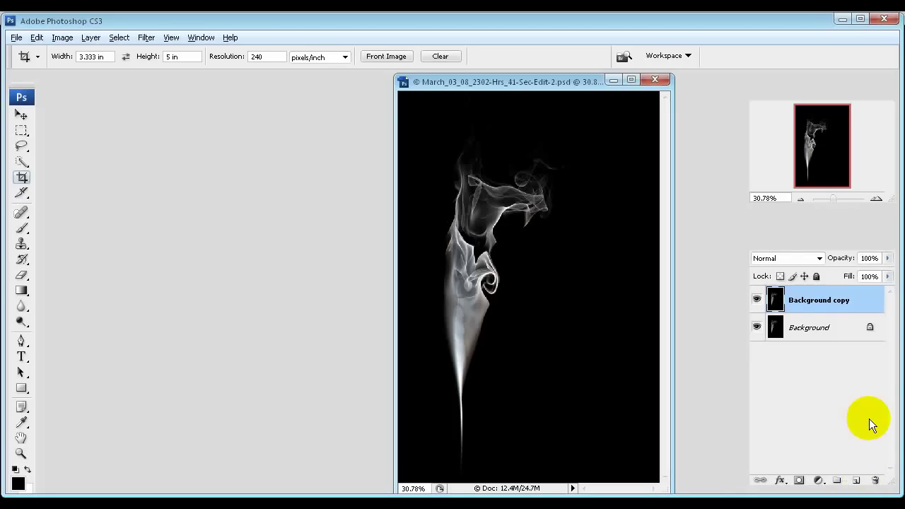
key("ctrl+z")
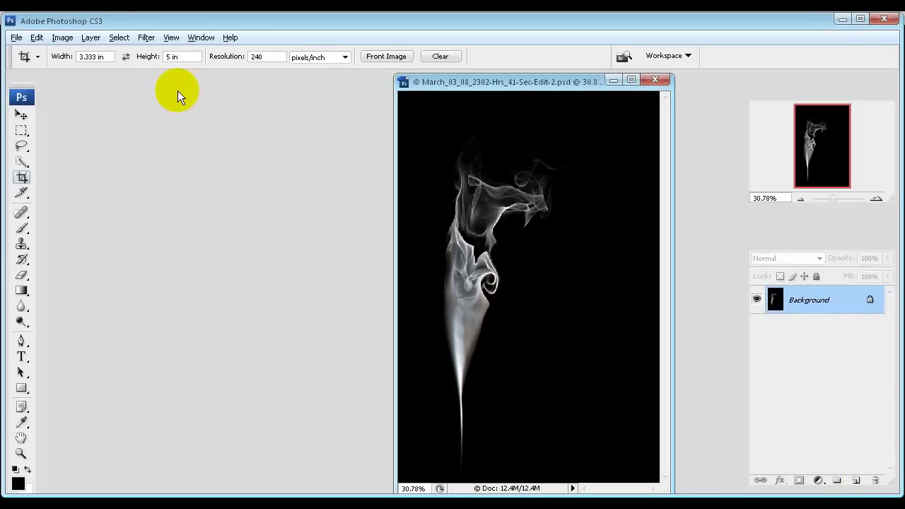
Copy the Background into a new layer, rename it Inverted, and invert its colours
left_click(90, 38)
mouse_move(192, 53)
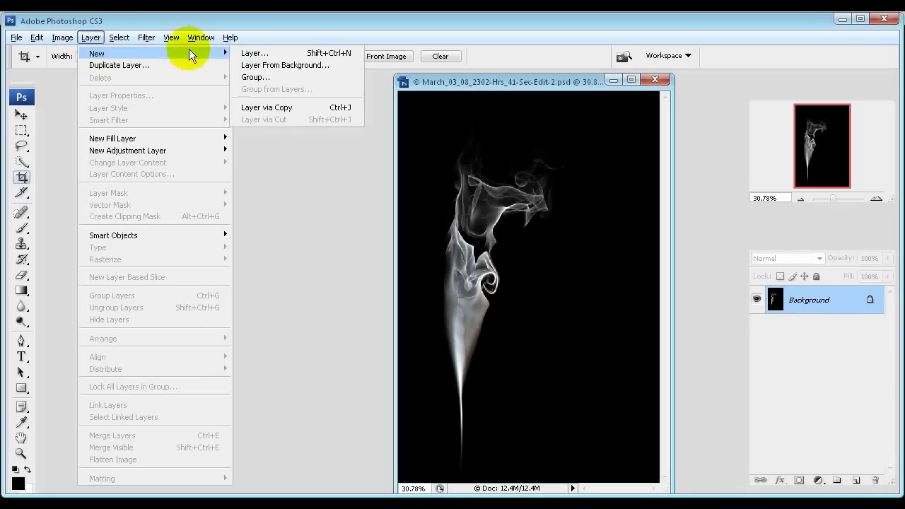
left_click(311, 109)
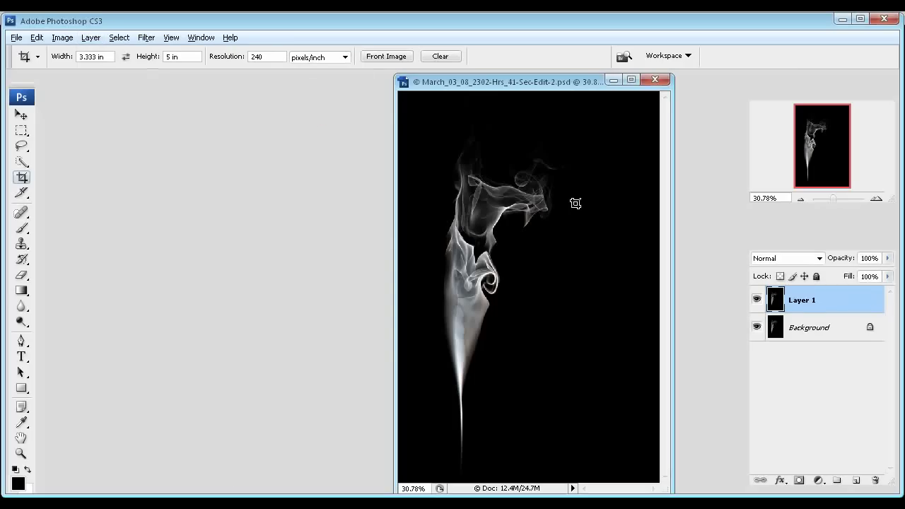
double_click(837, 302)
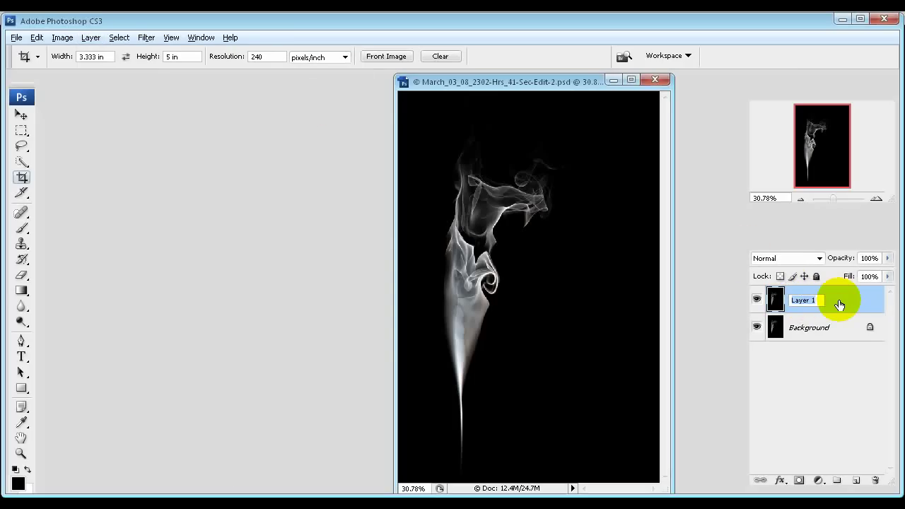
type("Inverted")
key("Return")
key("ctrl+i")
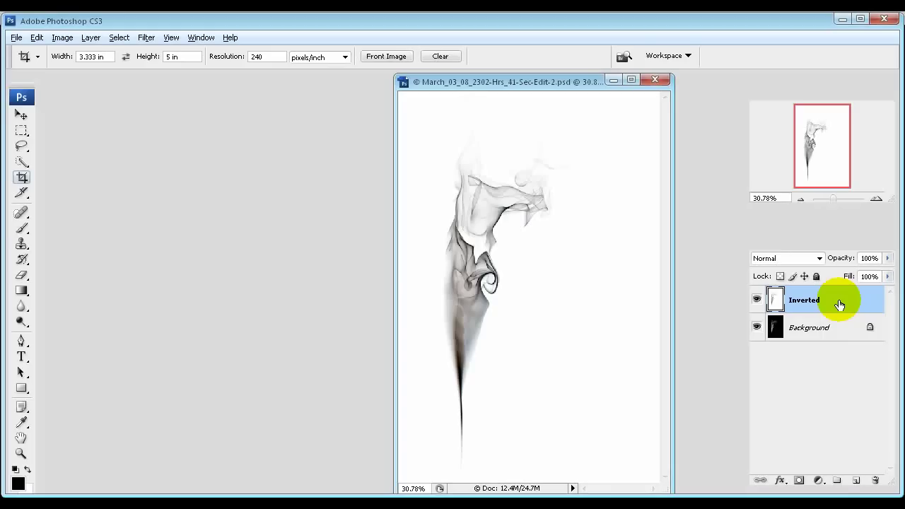
Hide the Inverted layer and add a Hue/Saturation adjustment layer with Colorize enabled and the hue at 0
left_click(757, 299)
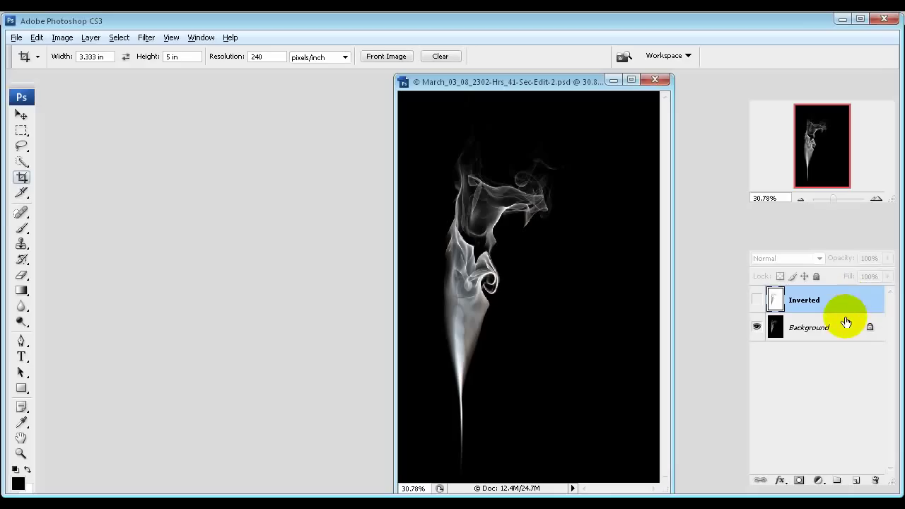
left_click(818, 480)
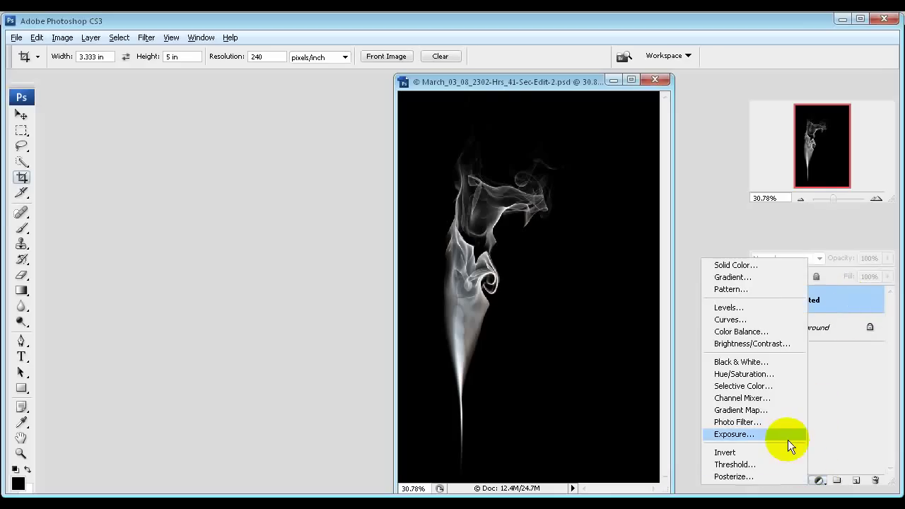
left_click(783, 378)
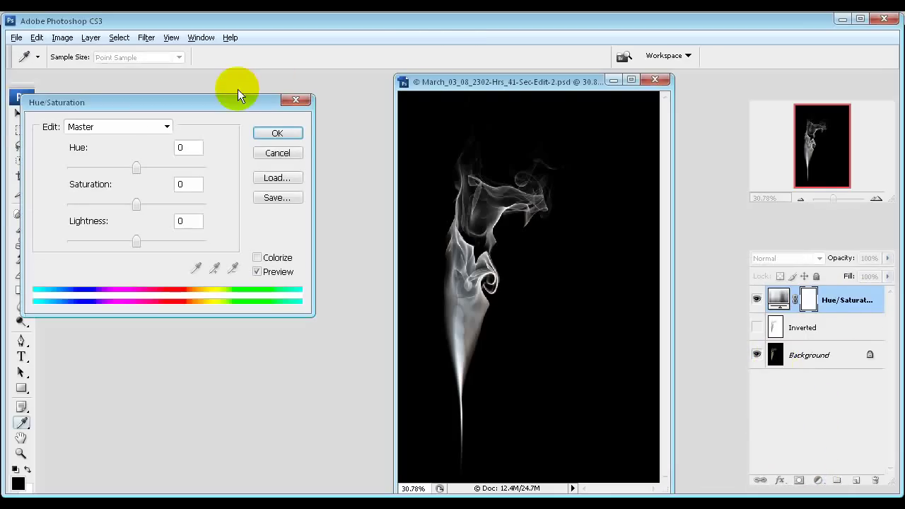
left_click_drag(212, 104, 259, 106)
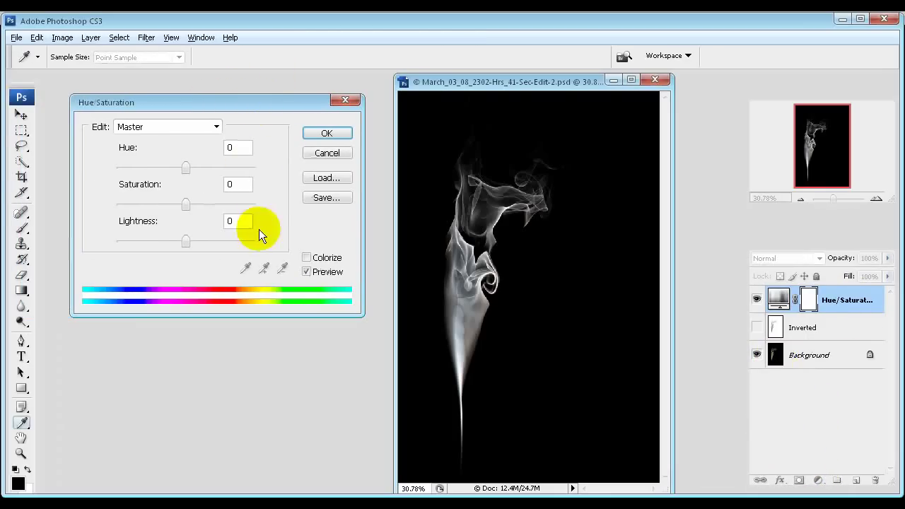
left_click(310, 256)
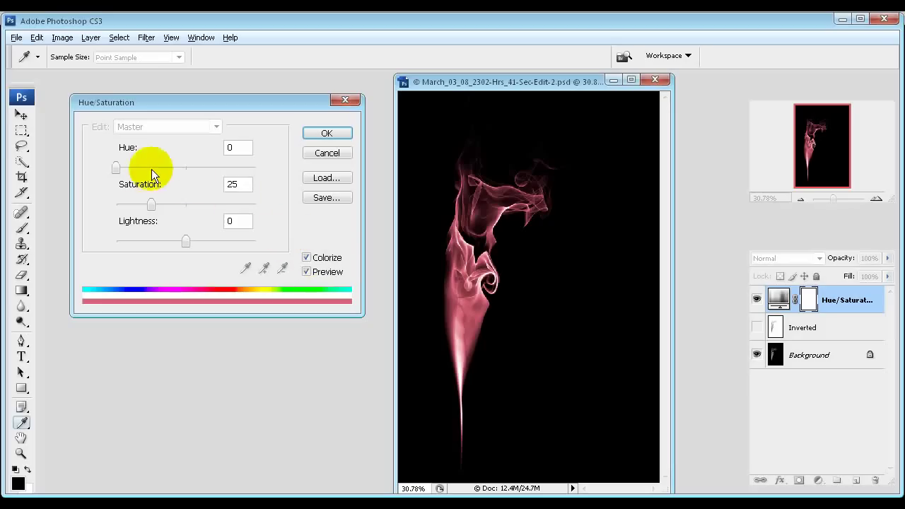
mouse_move(120, 169)
left_mouse_down()
mouse_move(251, 175)
mouse_move(247, 168)
mouse_move(154, 166)
mouse_move(120, 169)
mouse_move(115, 180)
left_mouse_up()
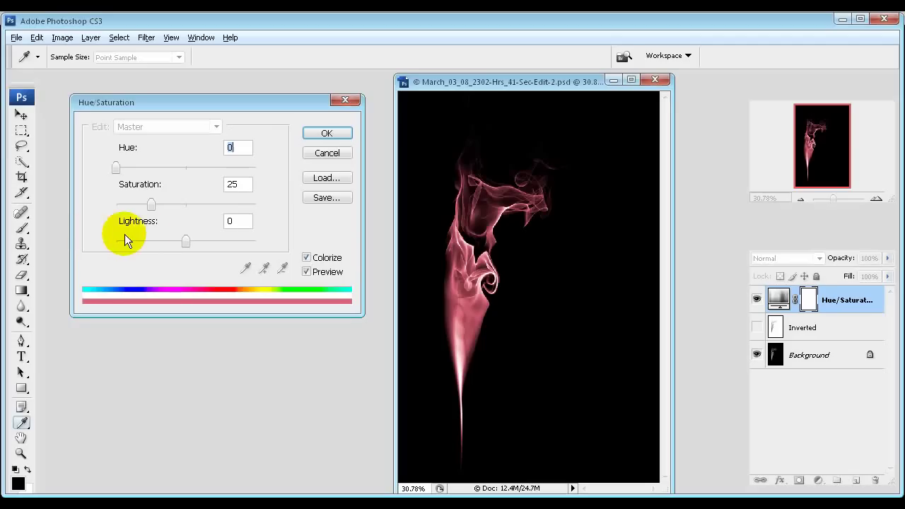
Set the colorize saturation to 35, apply the adjustment, and preview the tint with the Inverted layer briefly shown
left_click_drag(151, 204, 172, 206)
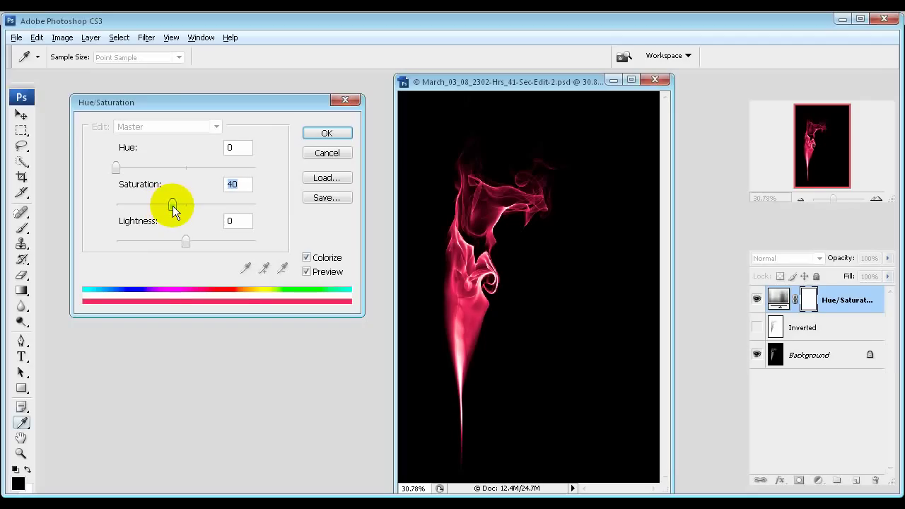
left_click_drag(172, 206, 169, 206)
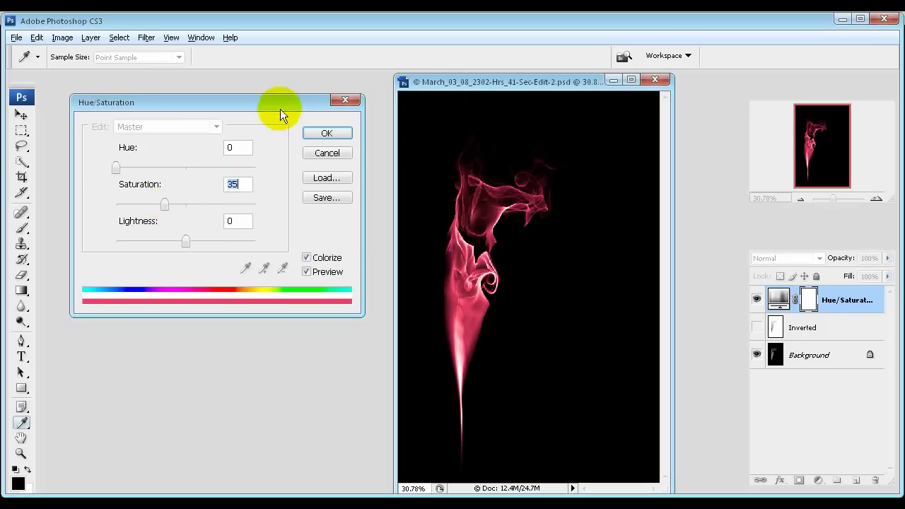
left_click_drag(281, 100, 280, 116)
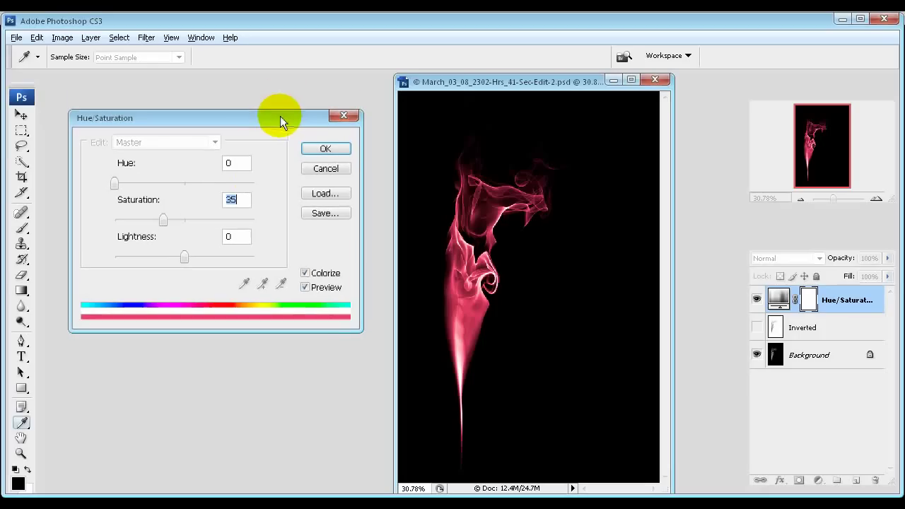
left_click(326, 148)
key("c")
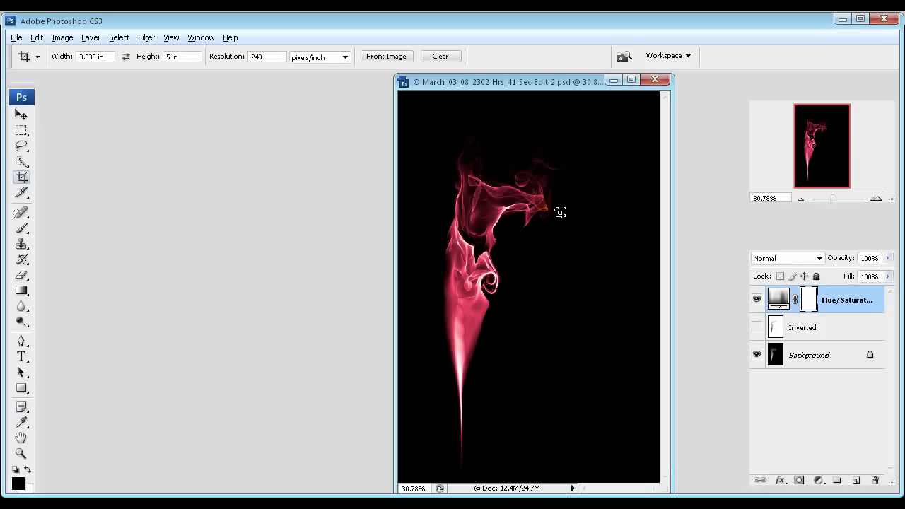
left_click(756, 326)
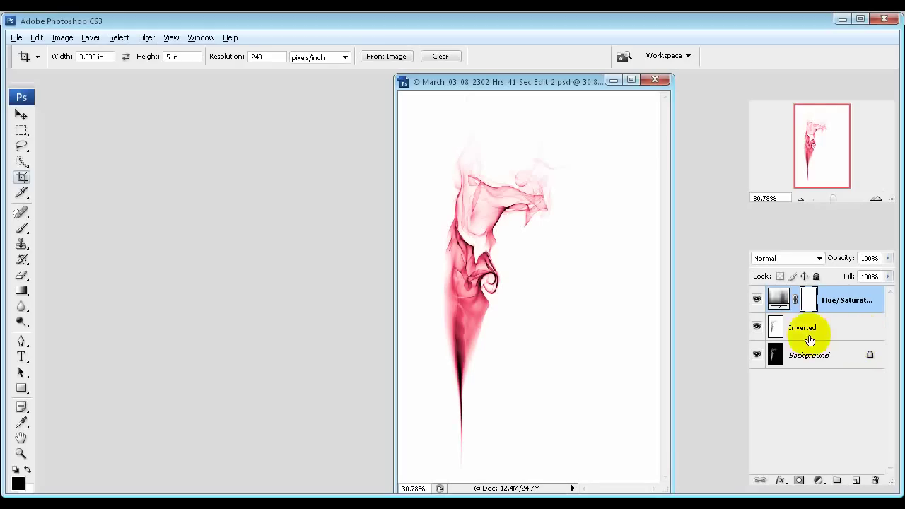
left_click(758, 328)
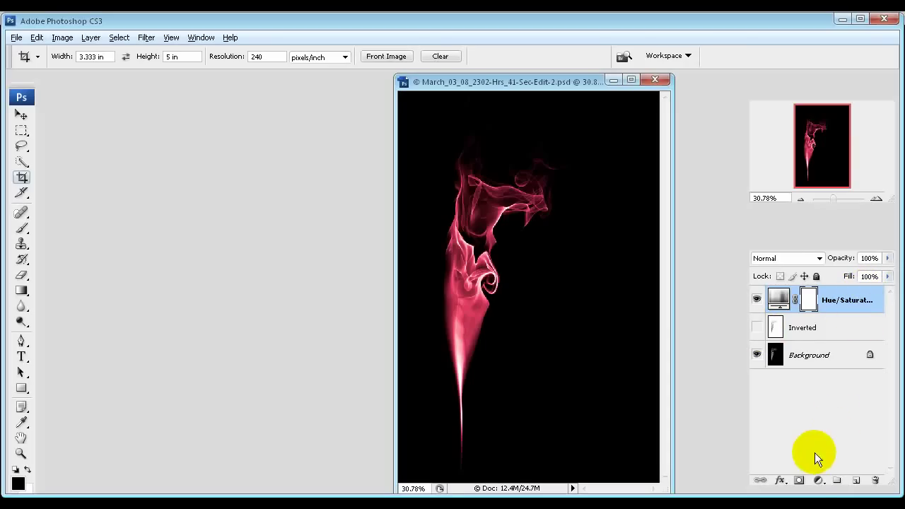
Add a Curves adjustment layer that brightens the smoke, placing an upper RGB curve point at input 214, output 244
left_click(816, 481)
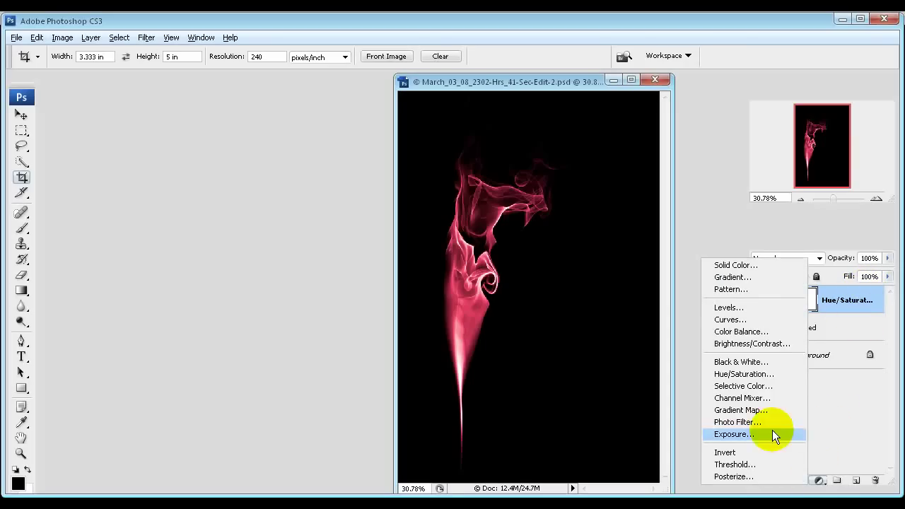
left_click(759, 320)
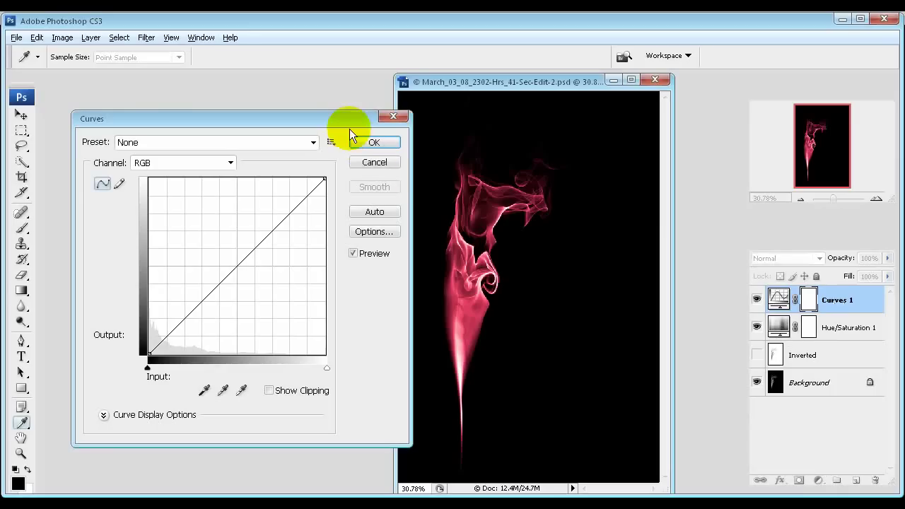
left_click_drag(350, 119, 326, 115)
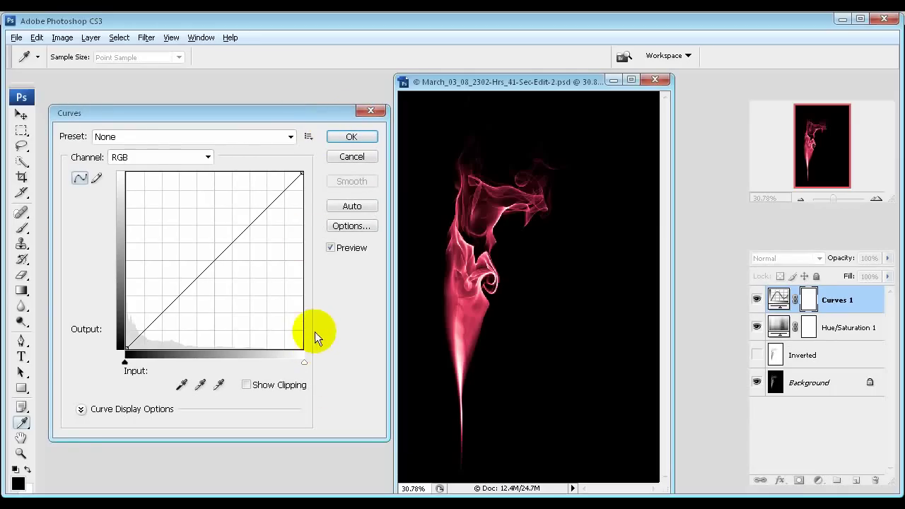
left_click(281, 192)
left_click_drag(280, 192, 274, 181)
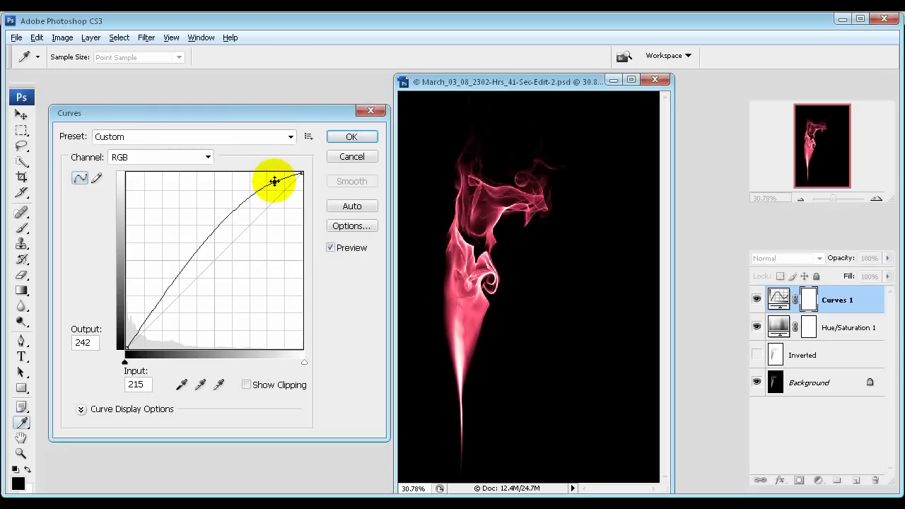
left_click(330, 248)
left_click(331, 248)
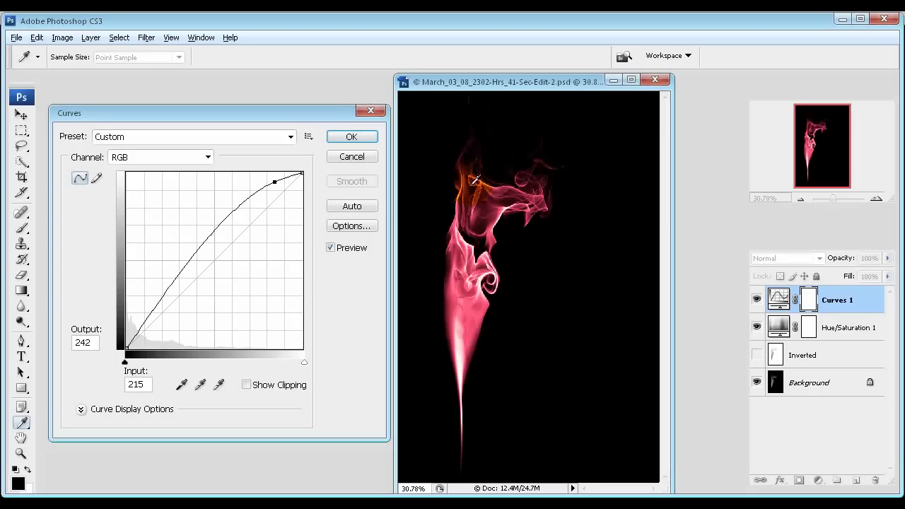
left_click_drag(275, 182, 273, 180)
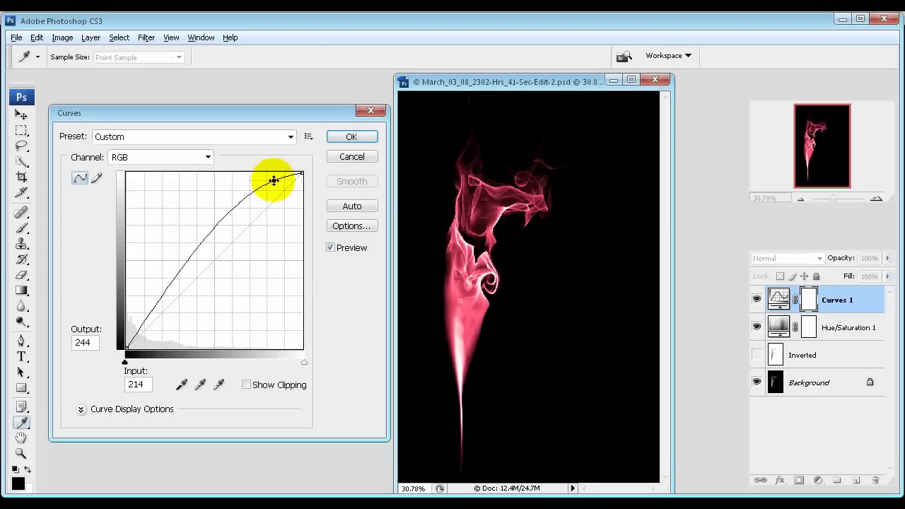
left_click(352, 136)
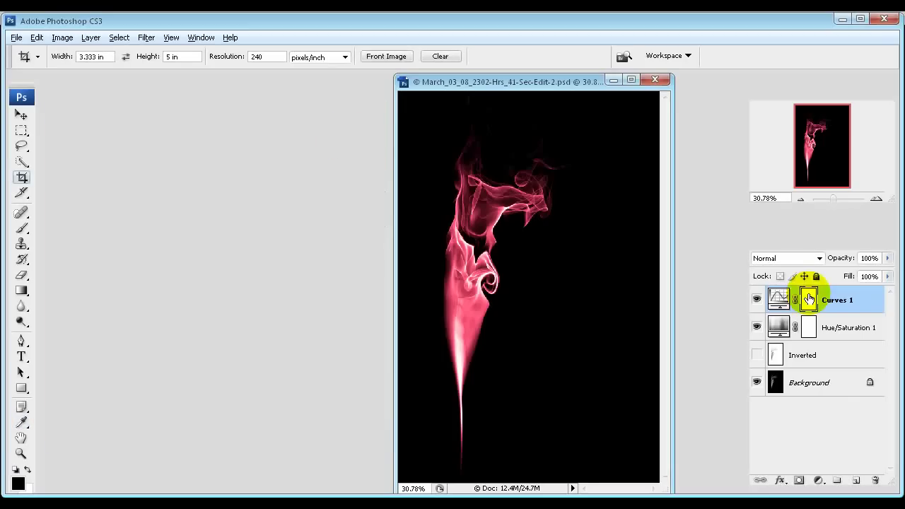
Show the Inverted layer and make it the active layer
left_click(757, 355)
left_click(868, 364)
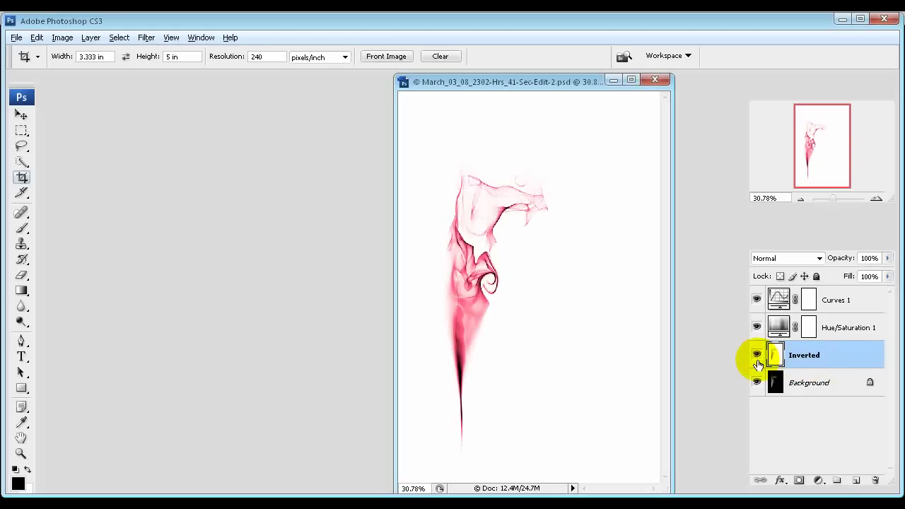
Try a darkening RGB curve point at input 236, output 220 on Curves 1, compare it in the preview, and discard the change
left_click(780, 303)
double_click(781, 302)
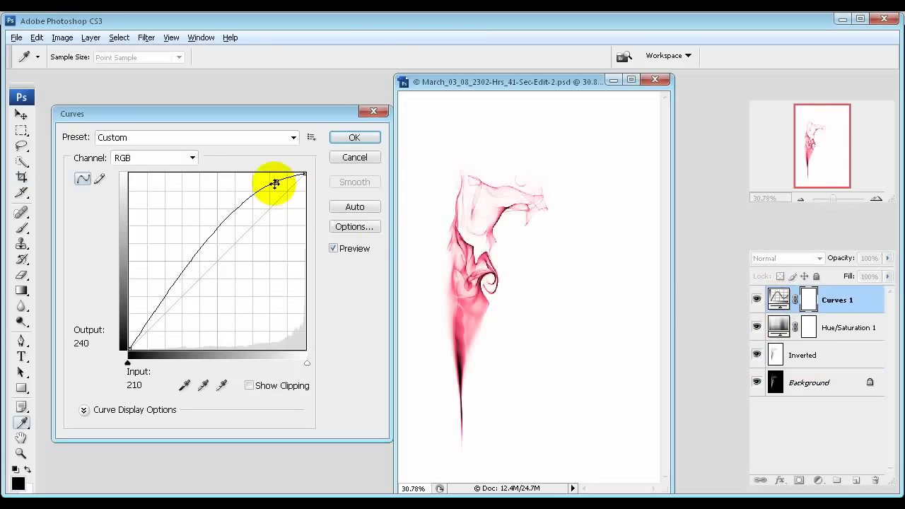
left_click_drag(277, 184, 292, 198)
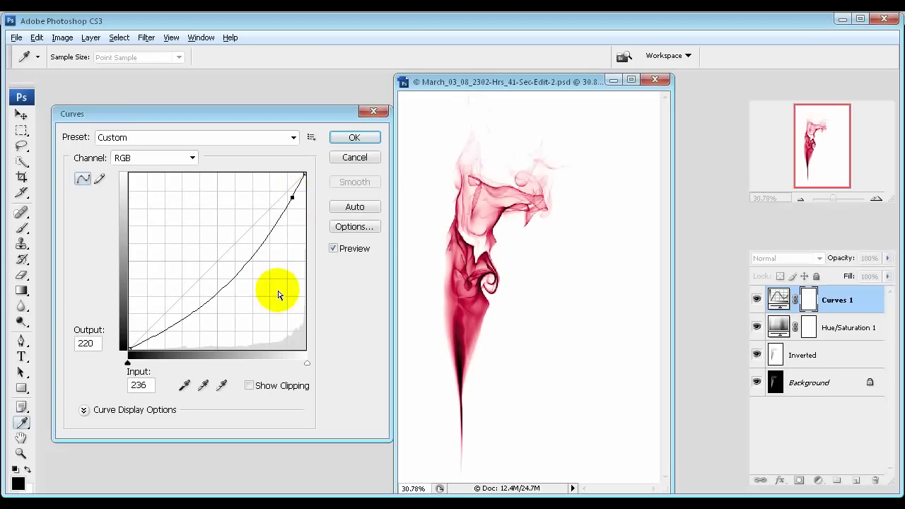
left_click(340, 252)
left_click(339, 254)
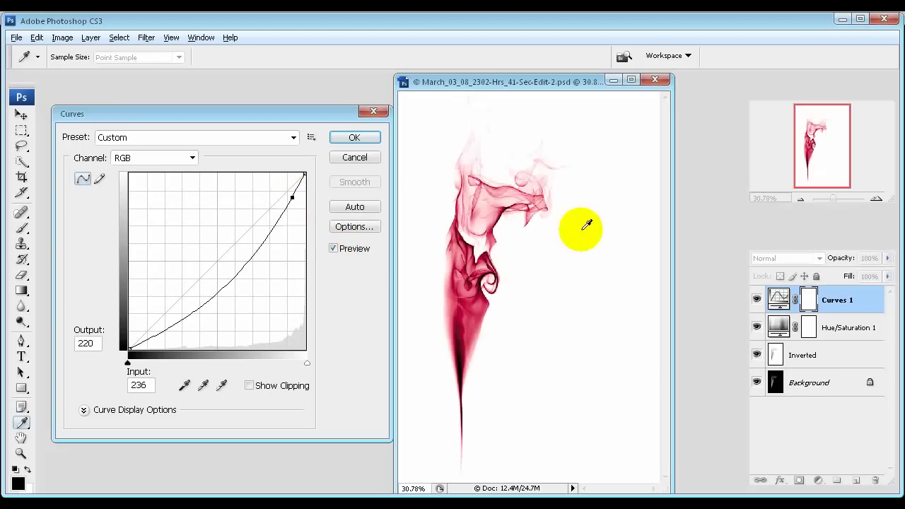
left_click(336, 249)
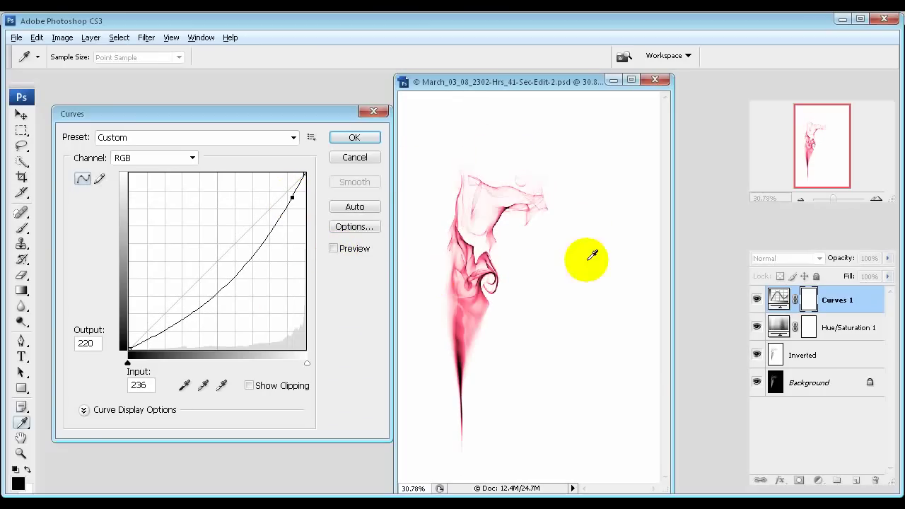
left_click(333, 249)
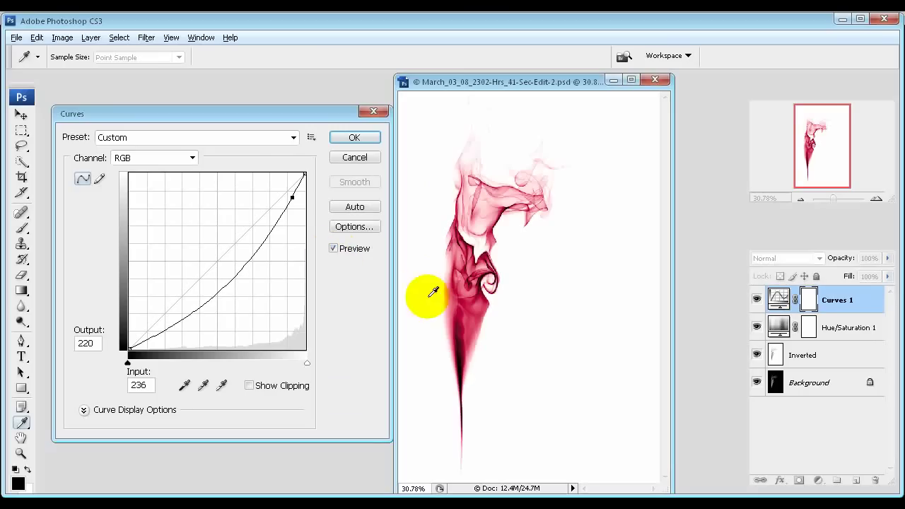
left_click(487, 285)
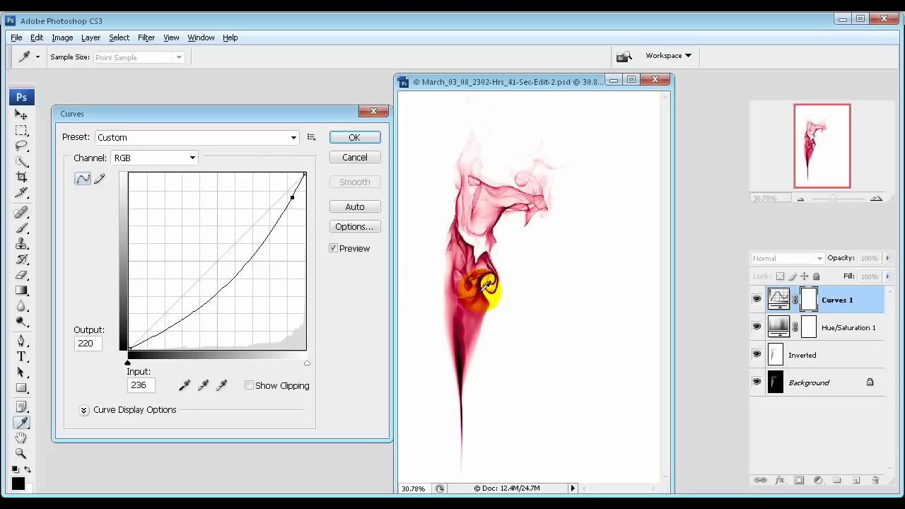
left_click(352, 157)
key("c")
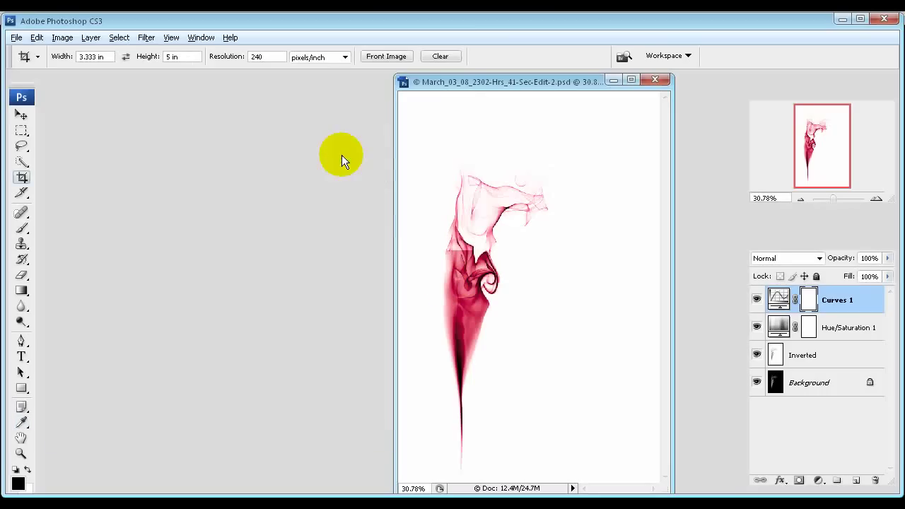
Hide the Inverted layer and compare the black-background smoke with the Curves 1 layer off and on
left_click(756, 354)
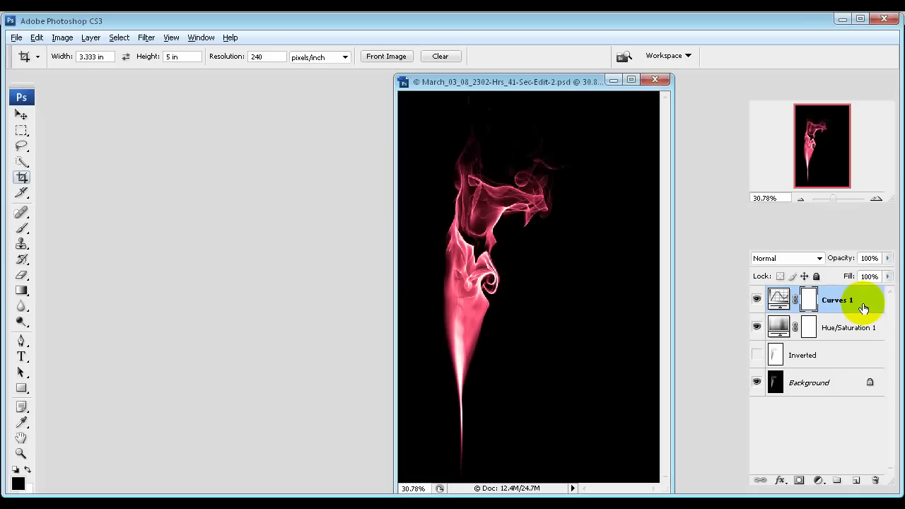
left_click(757, 300)
left_click(757, 300)
Add a new empty layer above Curves 1 and name it Clone
scroll(466, 142, "up", 3)
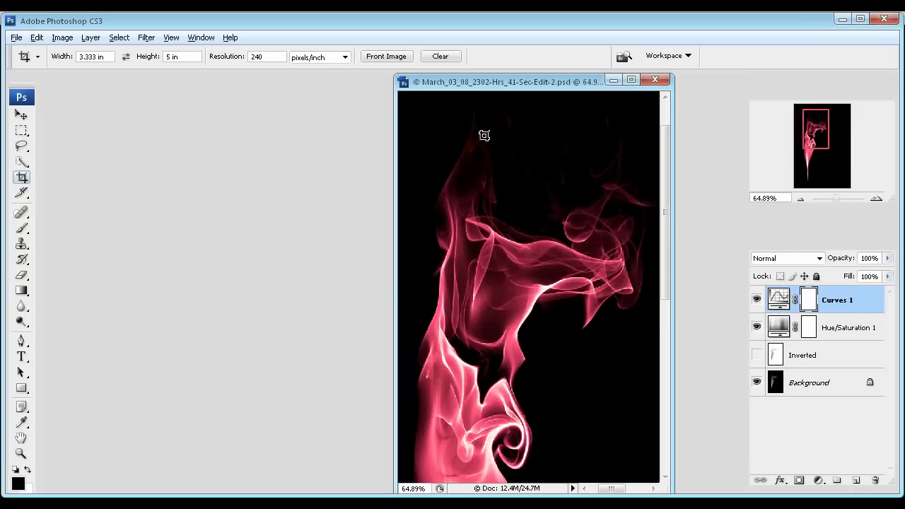
left_click_drag(571, 139, 537, 267)
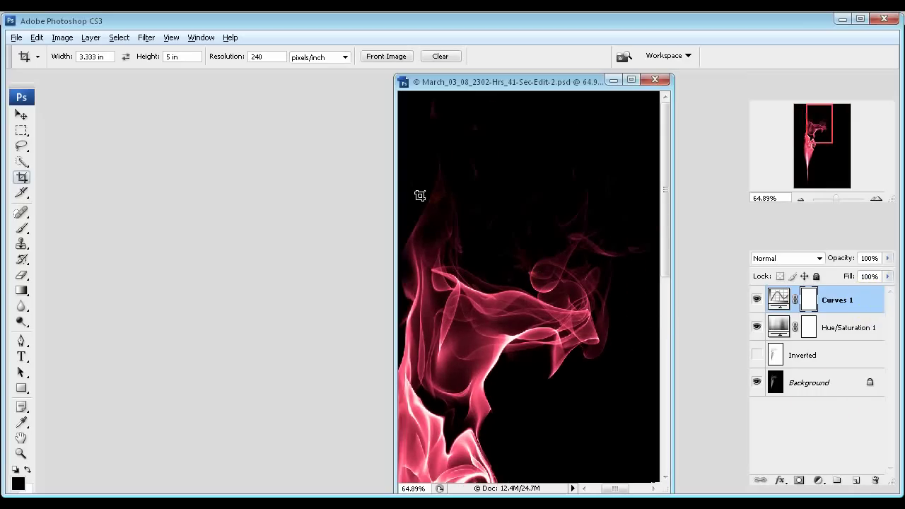
left_click_drag(394, 192, 290, 189)
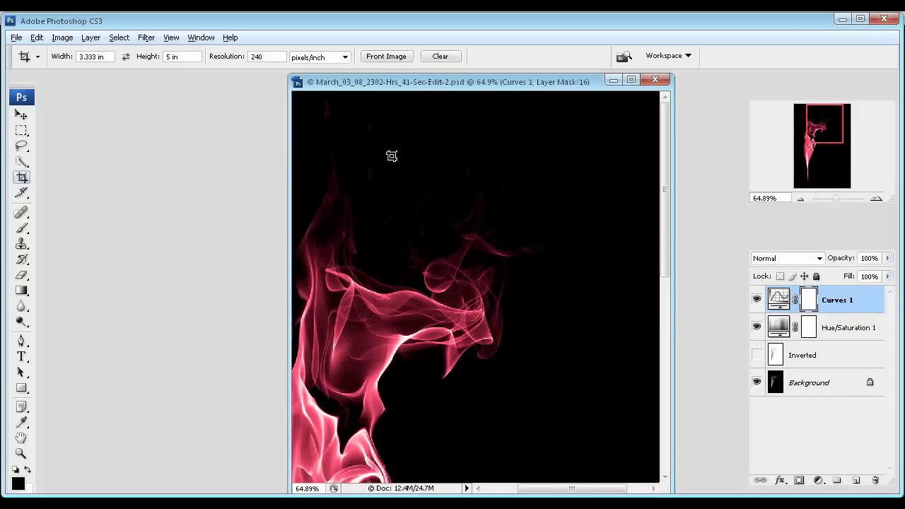
left_click_drag(391, 153, 459, 222)
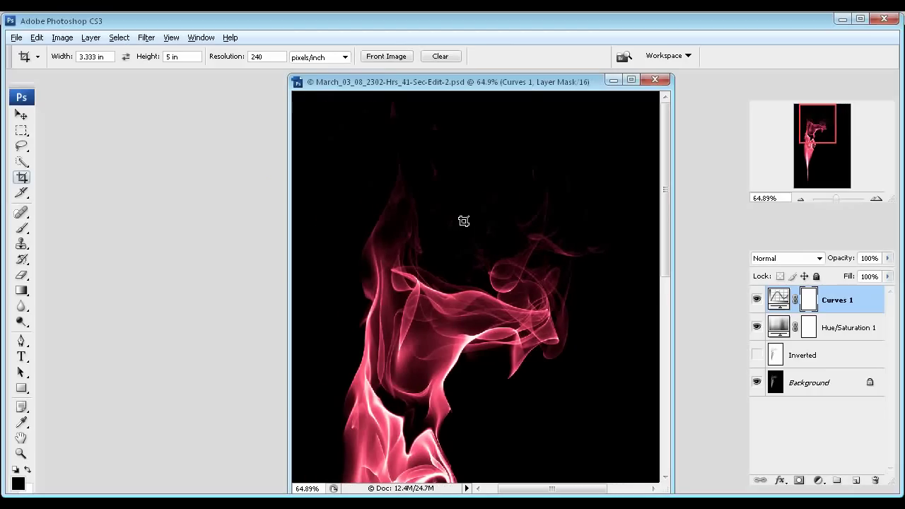
left_click(21, 114)
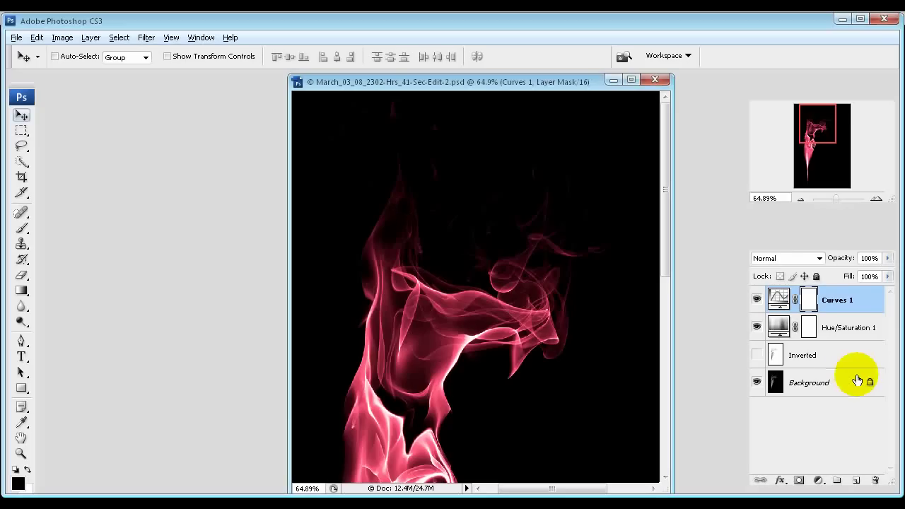
left_click(857, 480)
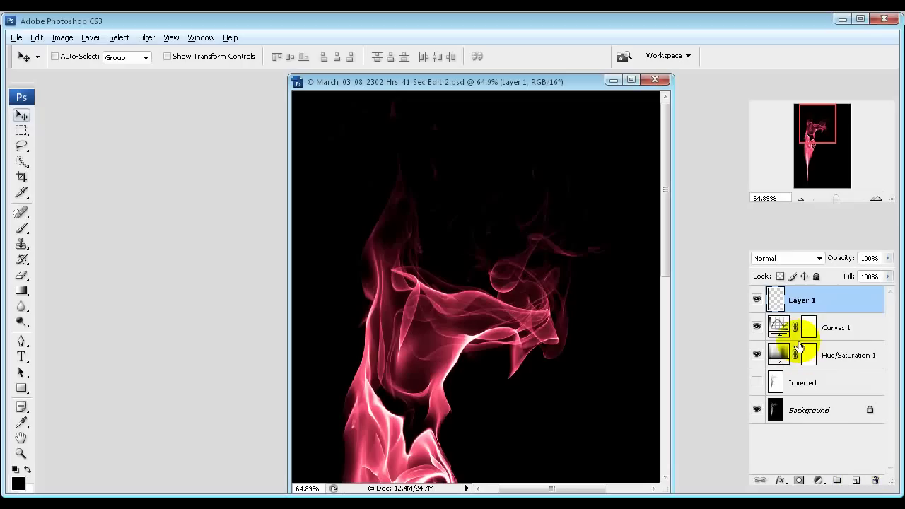
double_click(803, 300)
type("Clone")
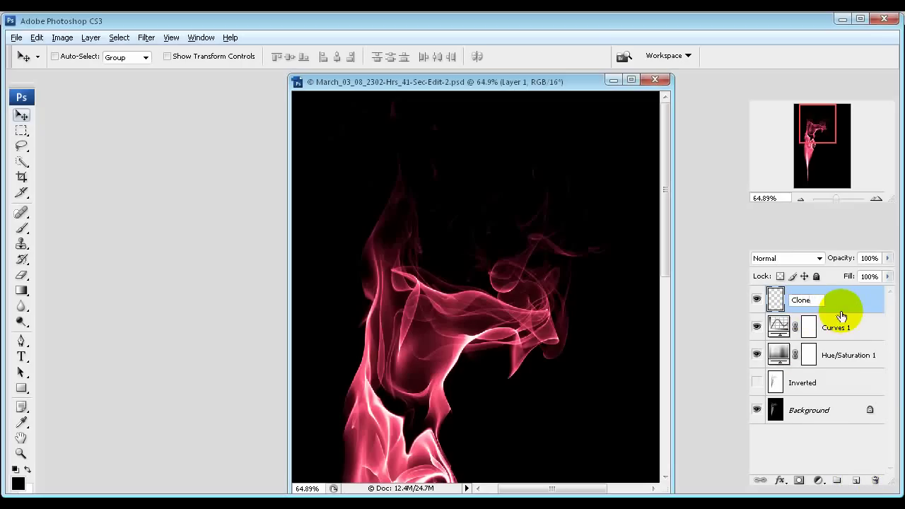
key("Return")
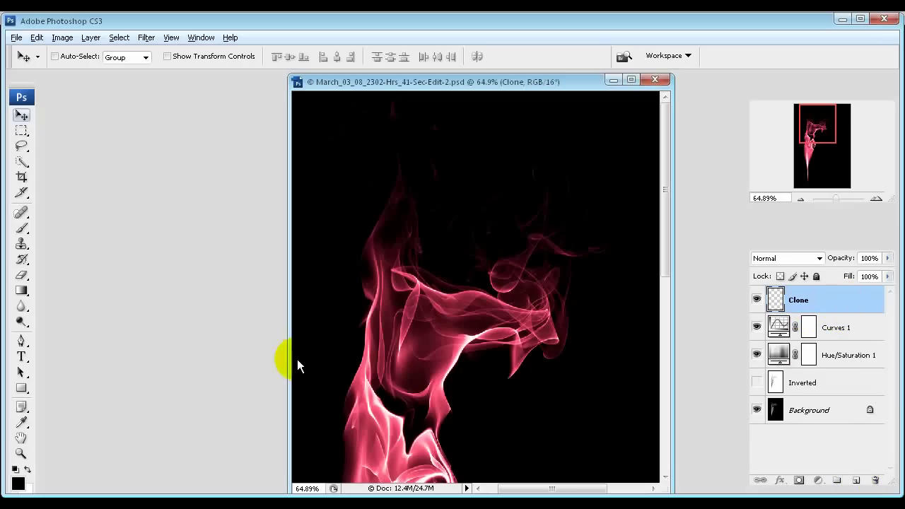
On the Clone layer, cover the faint wisps above the smoke with cloned black background, enlarging the Clone Stamp brush to 70 pixels
left_click(27, 245)
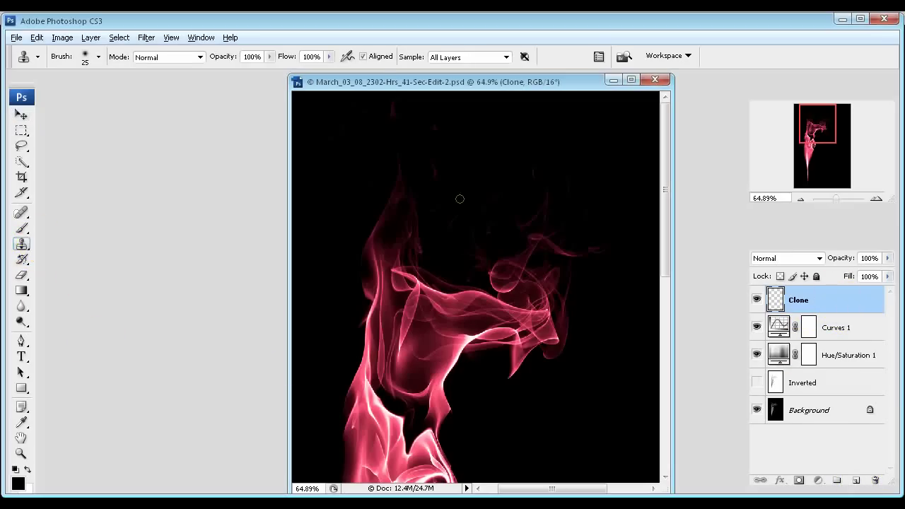
key("bracketright")
key("bracketright")
left_click(485, 121, "alt")
left_click(485, 121, "alt")
left_click(485, 121, "alt")
mouse_move(438, 129)
left_mouse_down()
mouse_move(432, 121)
mouse_move(434, 176)
mouse_move(429, 167)
left_mouse_up()
key("bracketright")
key("bracketright")
key("bracketright")
key("bracketright")
left_click(448, 118, "alt")
left_click_drag(398, 111, 394, 112)
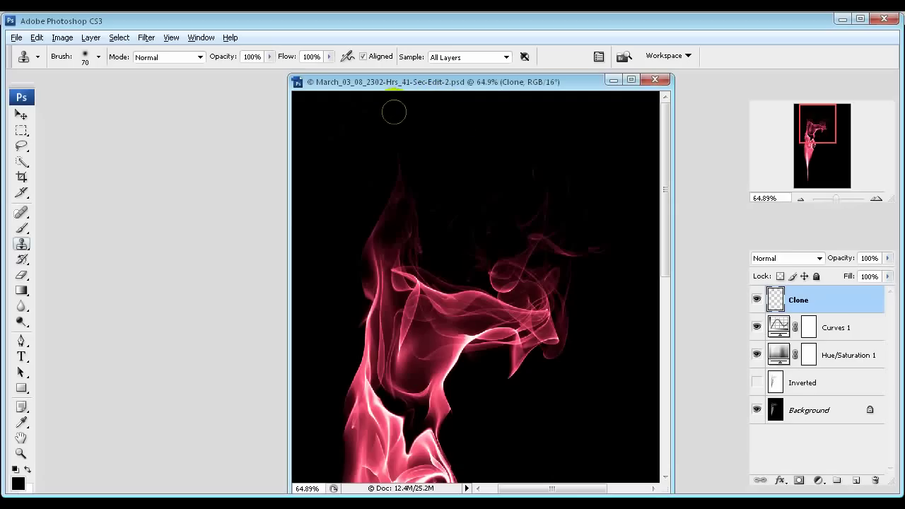
Clone black background over the remaining stray traces around the smoke's upper tip, and enlarge the brush to 100 pixels
left_click(307, 198, "alt")
mouse_move(336, 153)
left_mouse_down()
mouse_move(327, 131)
mouse_move(358, 109)
mouse_move(357, 186)
mouse_move(402, 151)
left_mouse_up()
left_click(330, 135, "alt")
key("alt+space")
mouse_move(470, 164)
left_mouse_down()
mouse_move(469, 135)
mouse_move(441, 160)
mouse_move(481, 154)
left_mouse_up()
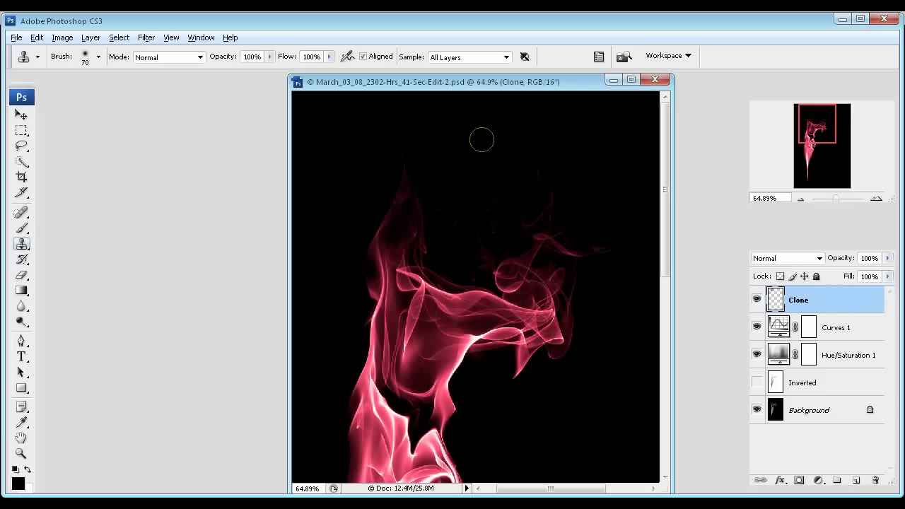
key("bracketright")
key("bracketright")
key("bracketright")
key("bracketright")
key("bracketright")
key("bracketleft")
key("bracketleft")
scroll(482, 139, "down", 5)
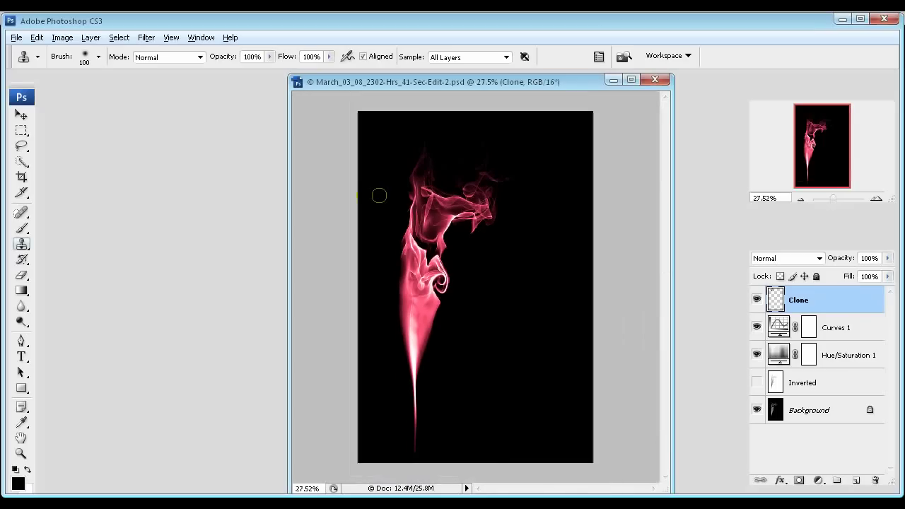
Crop the image closer around the smoke, using the front image's dimensions of 5 x 7.5 in at 240 pixels/inch
left_click(22, 177)
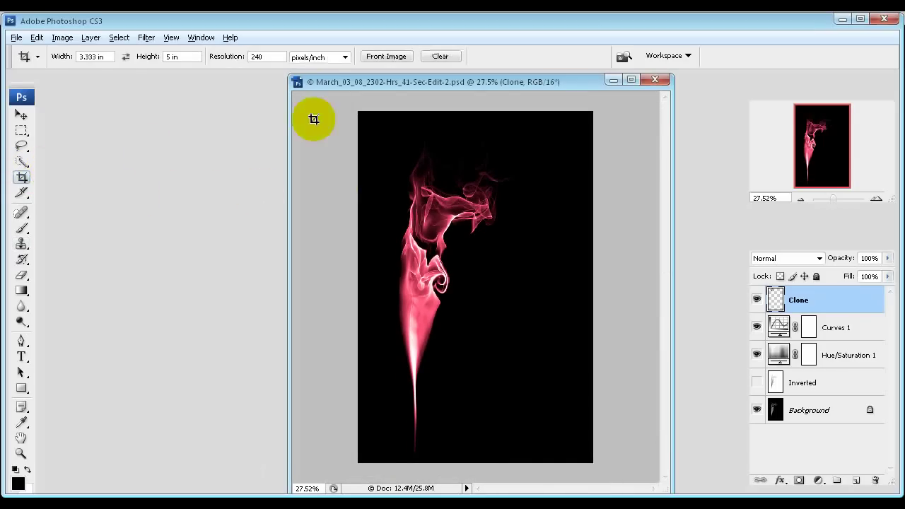
left_click(385, 61)
left_click_drag(361, 128, 676, 463)
left_click_drag(582, 132, 576, 133)
key("Return")
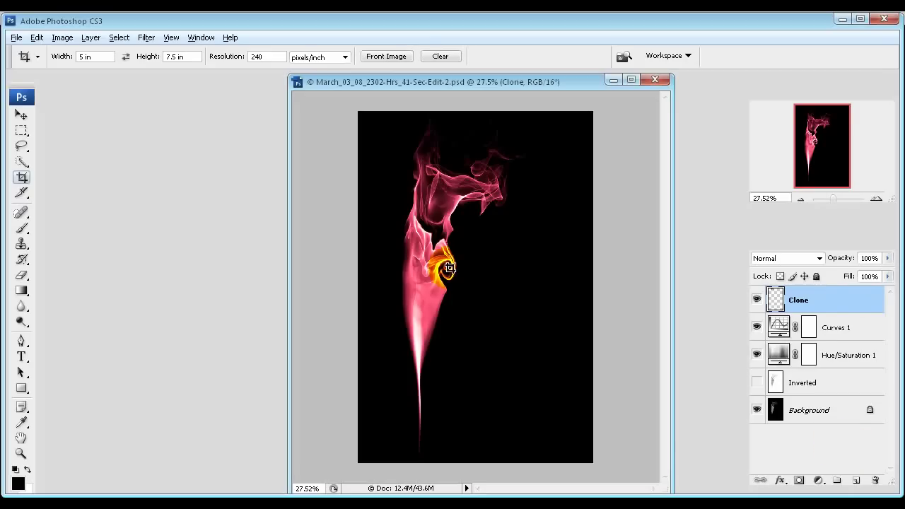
Stamp all visible layers into a new top layer and name it Sharpen
scroll(442, 270, "up", 3)
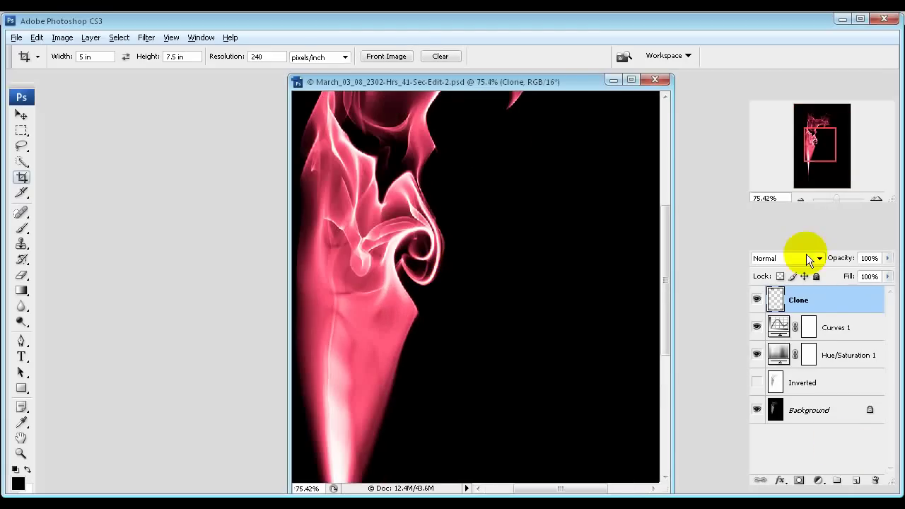
left_click(873, 199)
left_click_drag(313, 222, 420, 199)
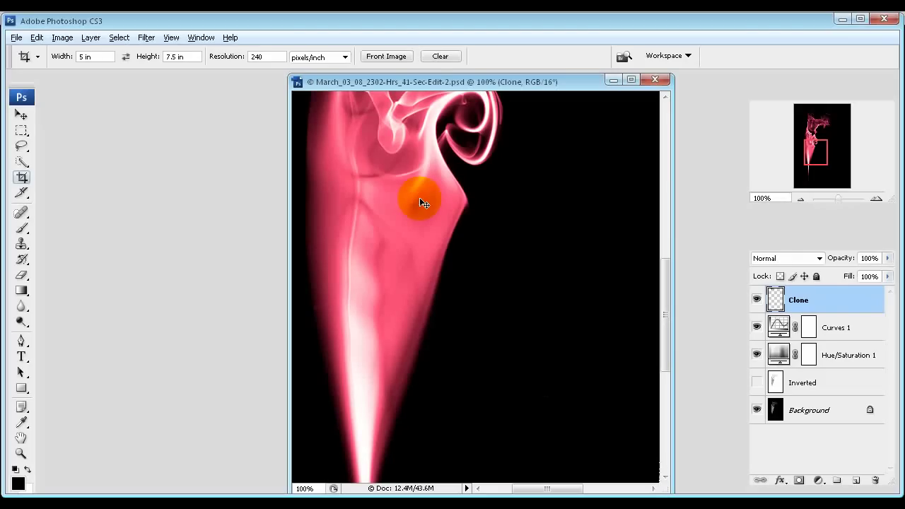
key("ctrl+shift+alt+e")
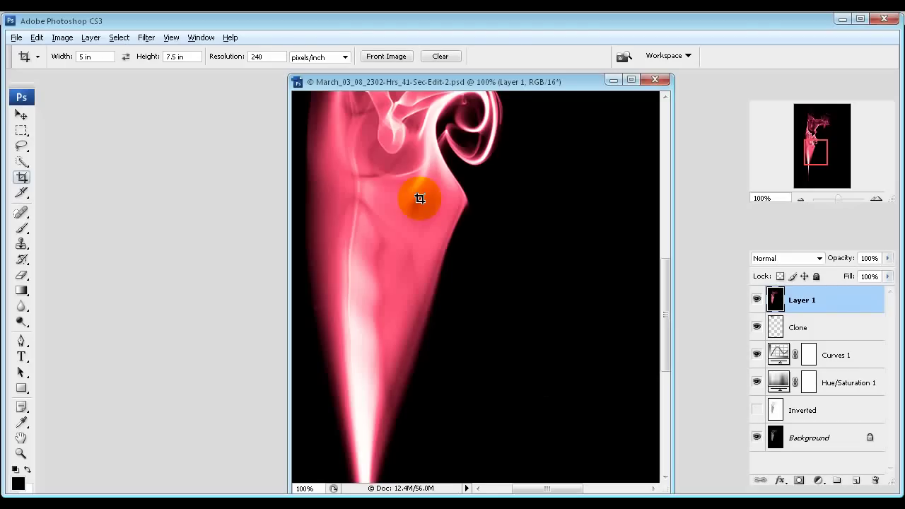
double_click(800, 299)
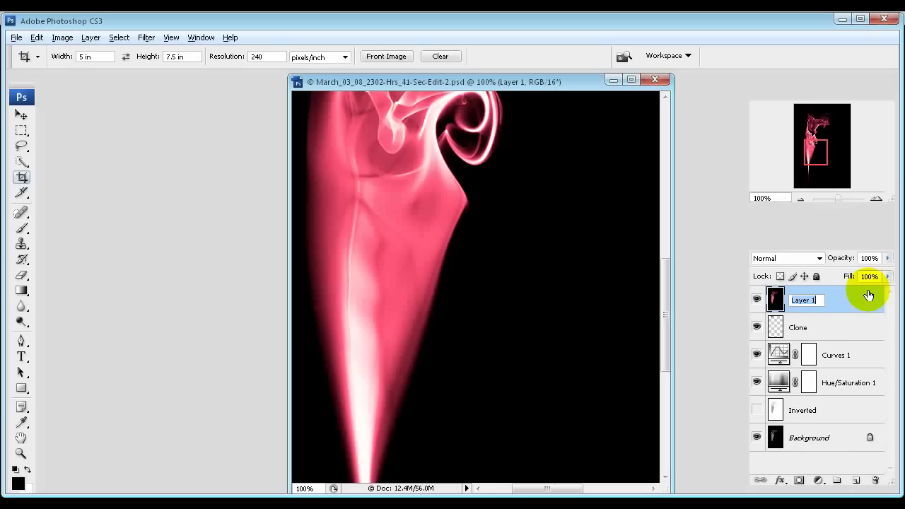
type("Shape")
key("BackSpace")
key("BackSpace")
type("rpen")
key("Return")
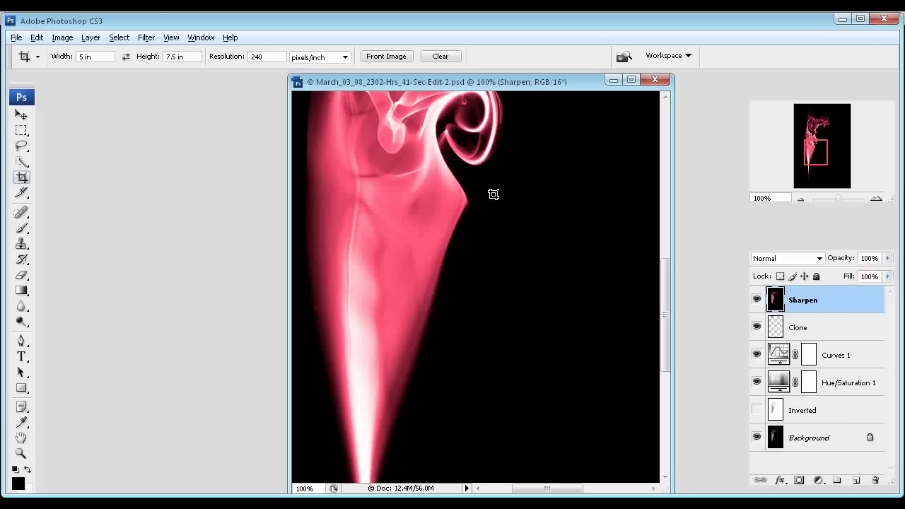
Convert the Sharpen layer for Smart Filters
left_click(147, 39)
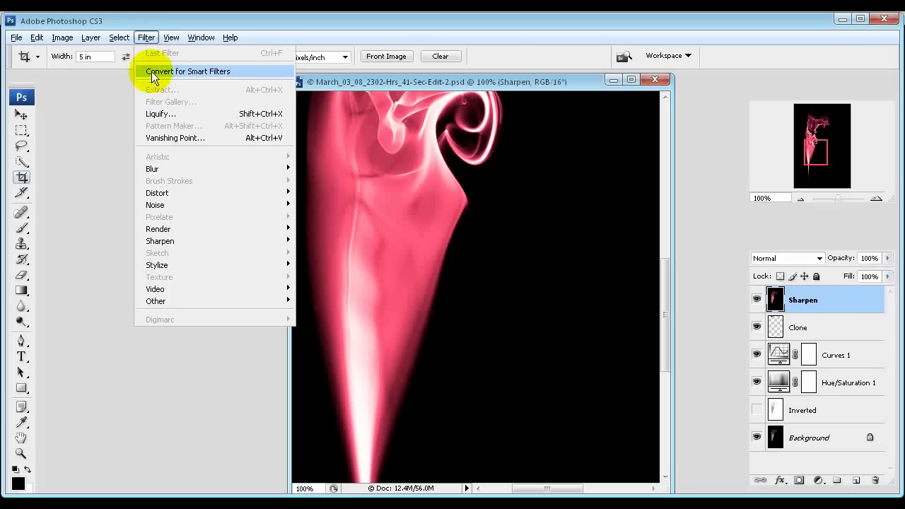
left_click(152, 71)
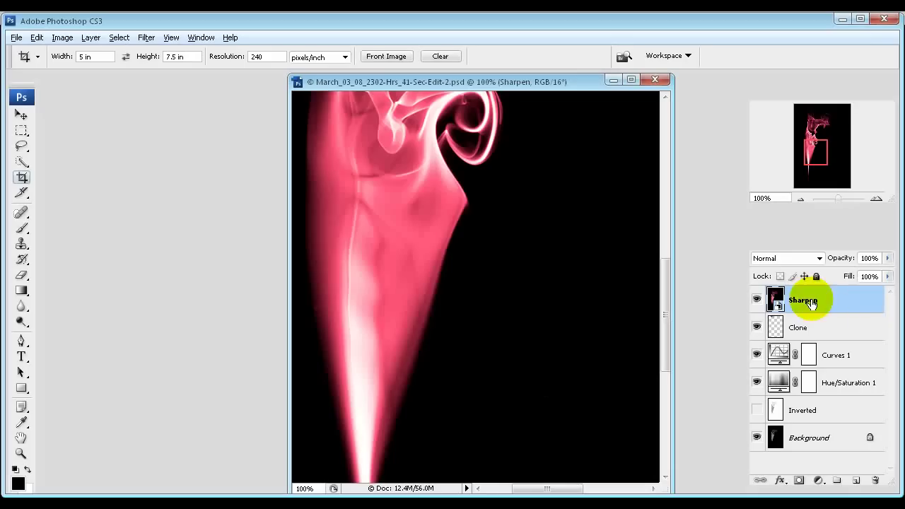
left_click(333, 176)
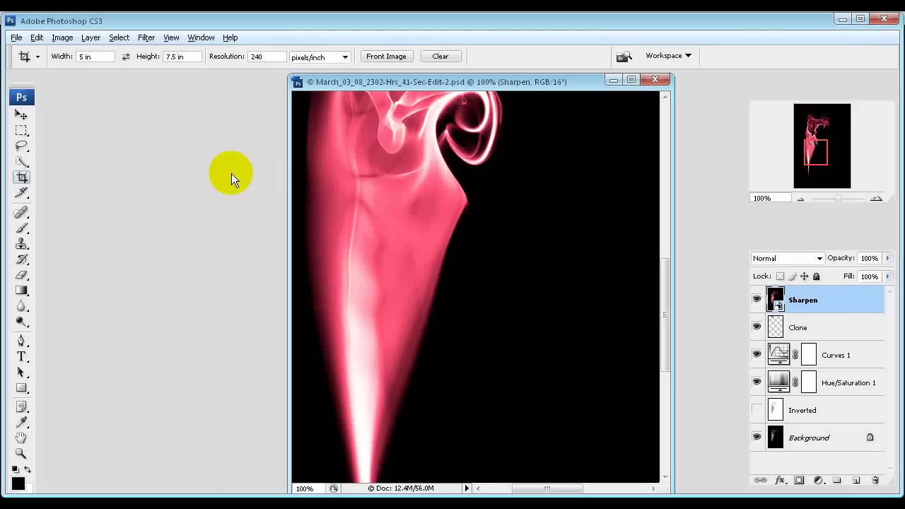
Apply Smart Sharpen to the Sharpen layer with amount 100%, radius 0.8 pixels and Gaussian Blur removal, checking detail in the preview
left_click(148, 39)
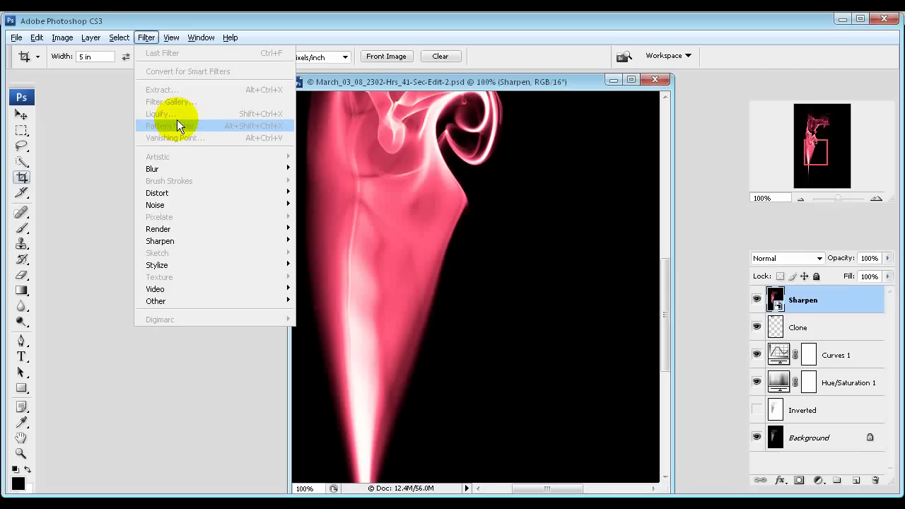
mouse_move(203, 241)
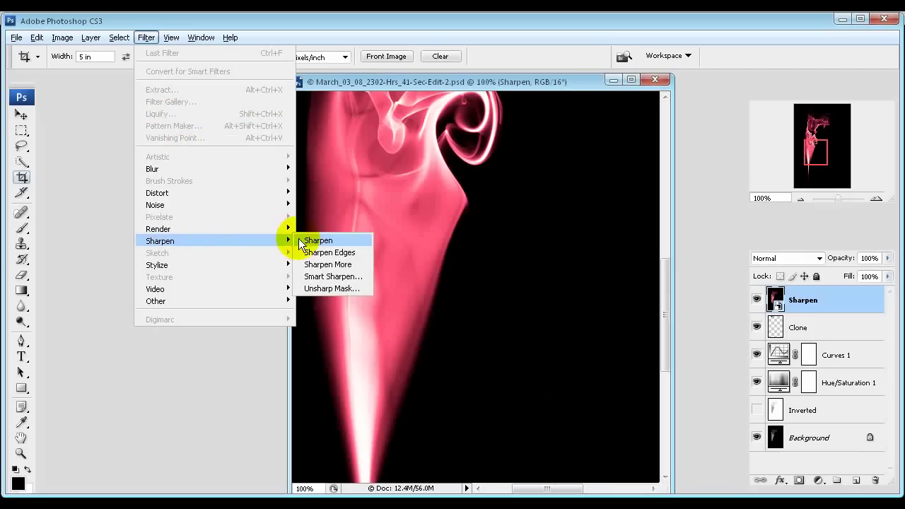
left_click(354, 280)
left_click_drag(280, 227, 360, 231)
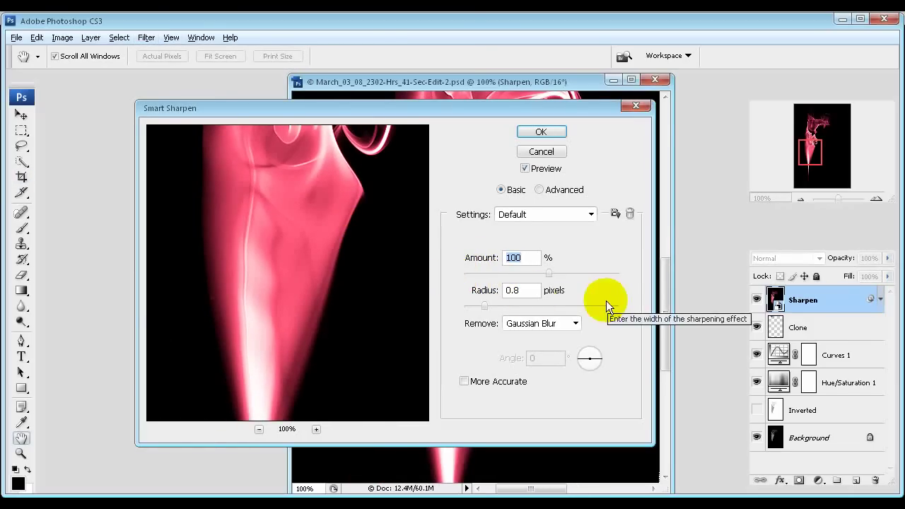
left_click(291, 260)
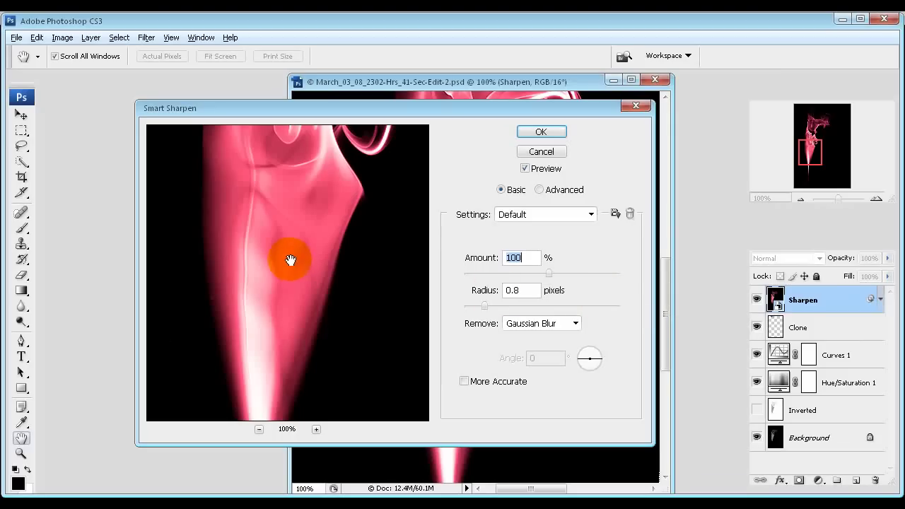
left_click_drag(290, 260, 327, 245)
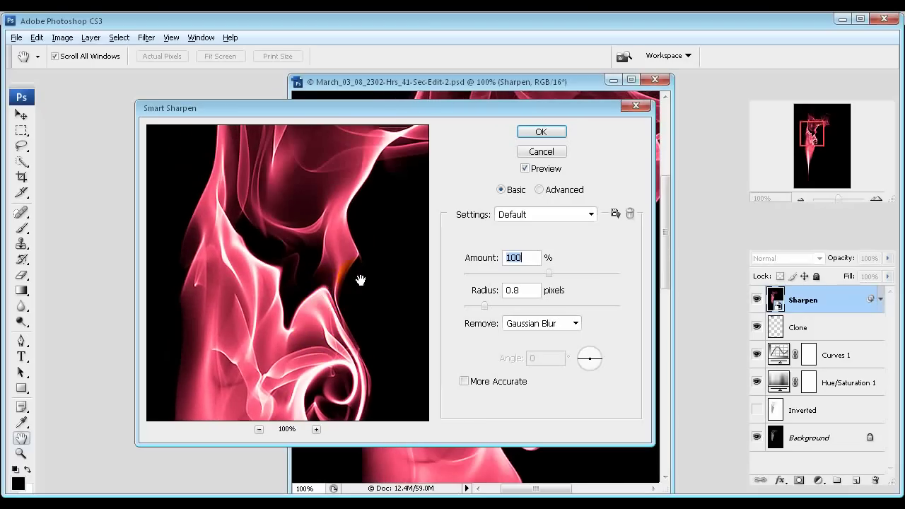
left_click(541, 132)
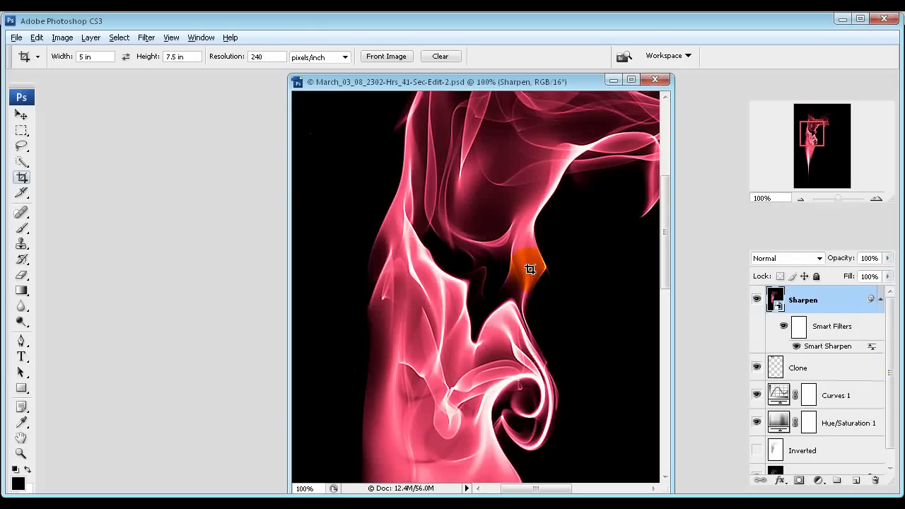
key("ctrl+0")
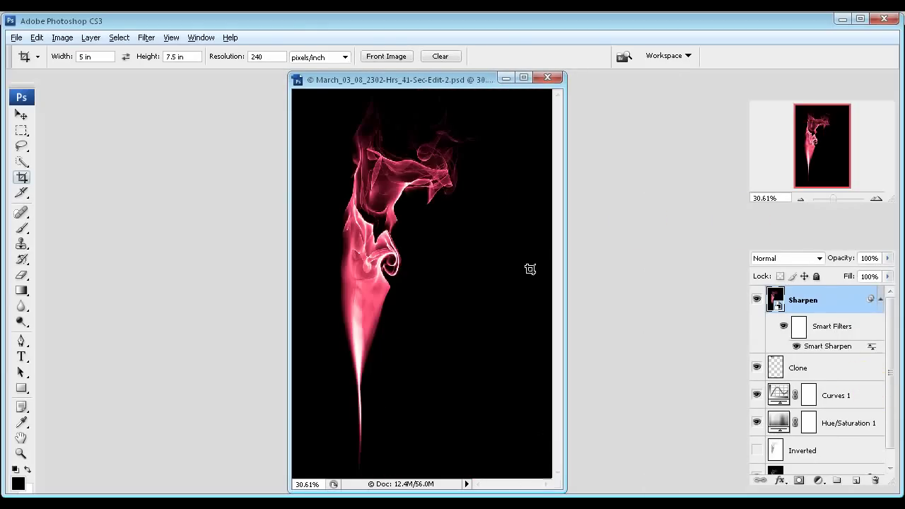
scroll(533, 268, "up", 2)
scroll(405, 239, "down", 2)
left_click(63, 38)
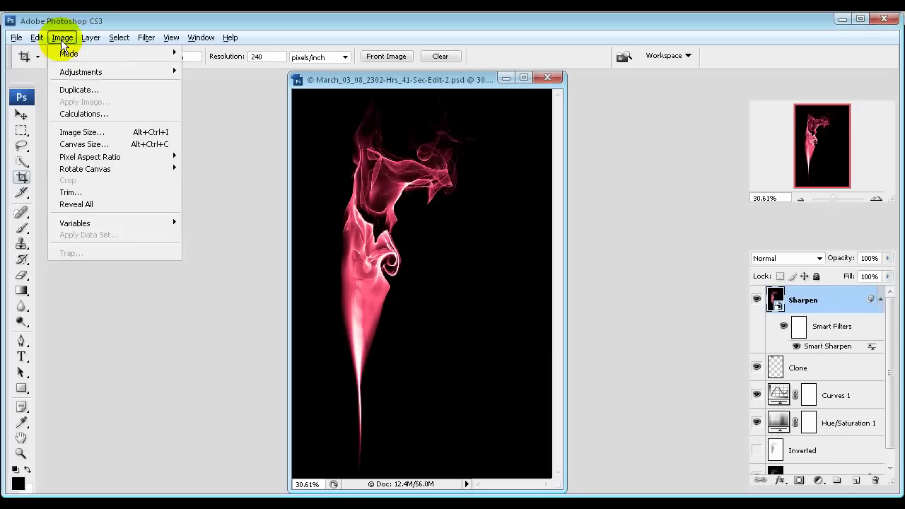
mouse_move(99, 168)
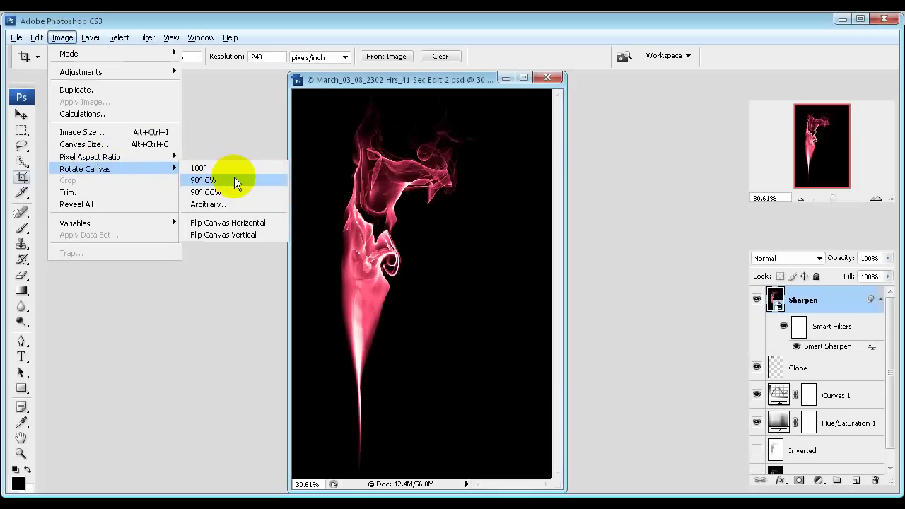
left_click(407, 80)
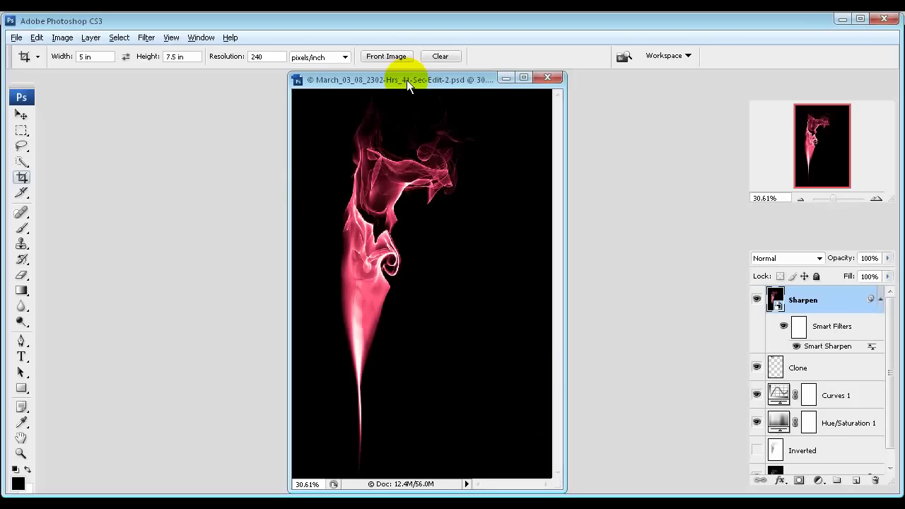